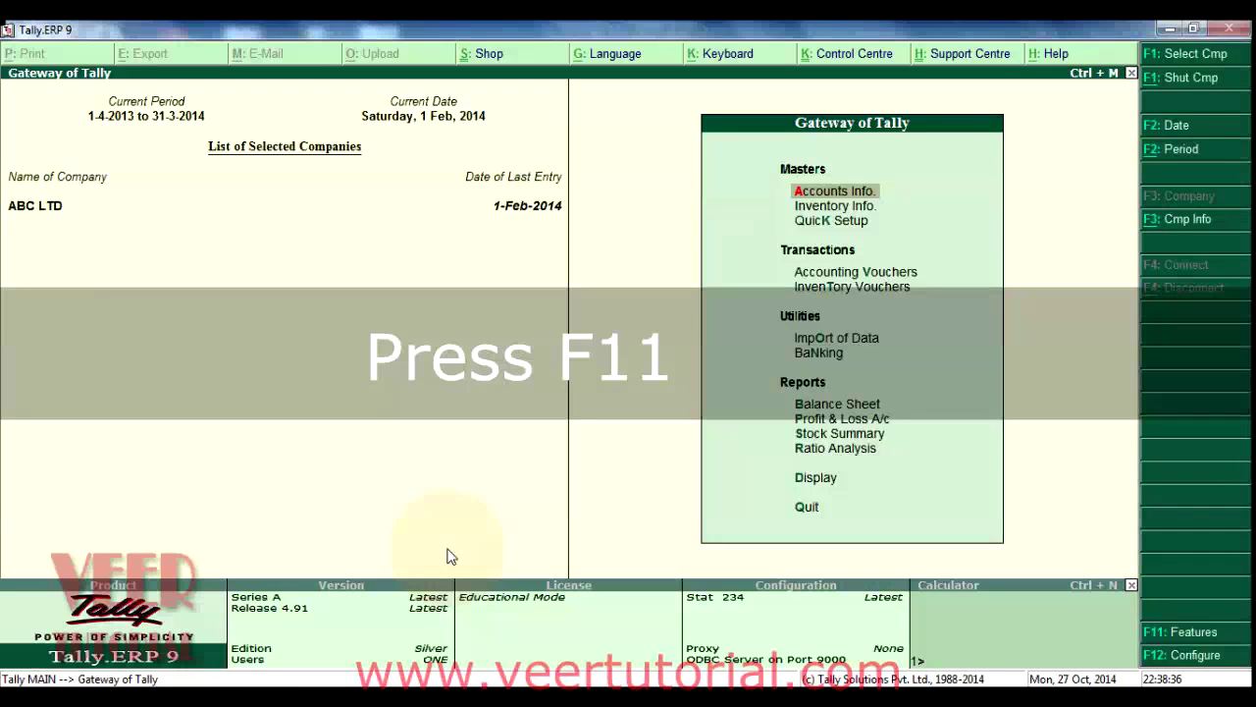
Step: Set Maintain Payroll to Yes in ABC LTD's Accounting Features and accept the screen
key(F11)
key(Return)
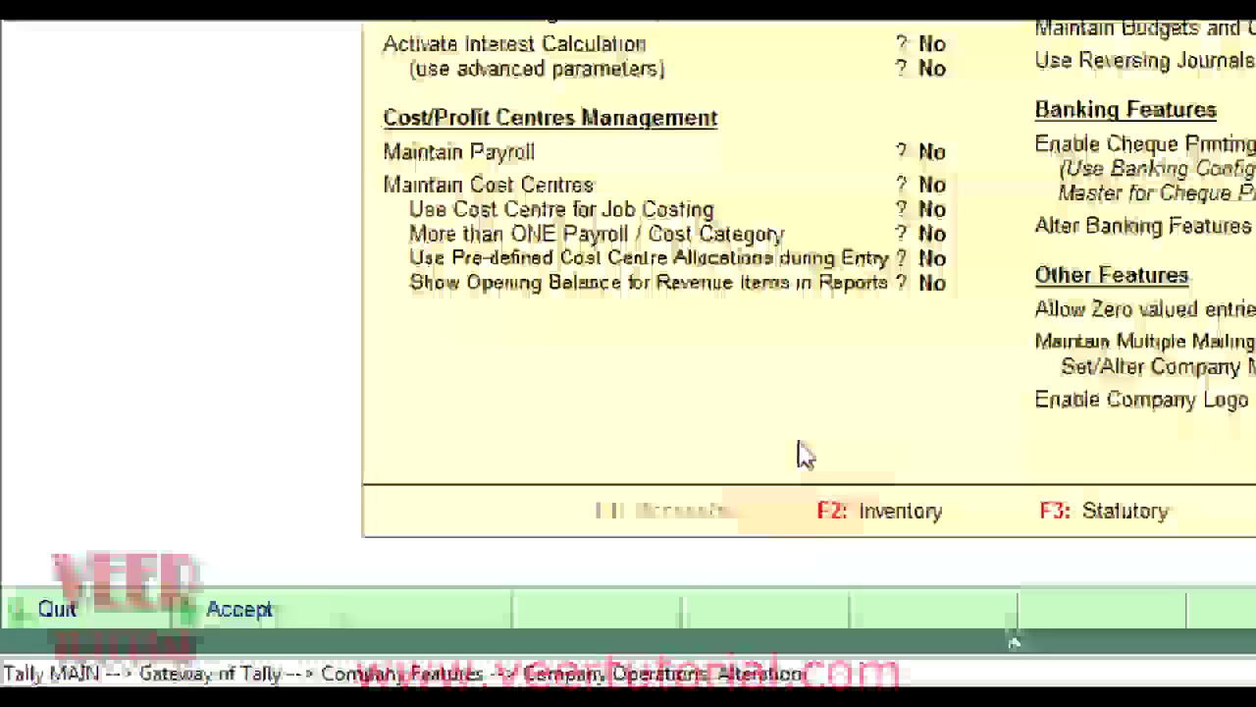
key(Down)
key(Down)
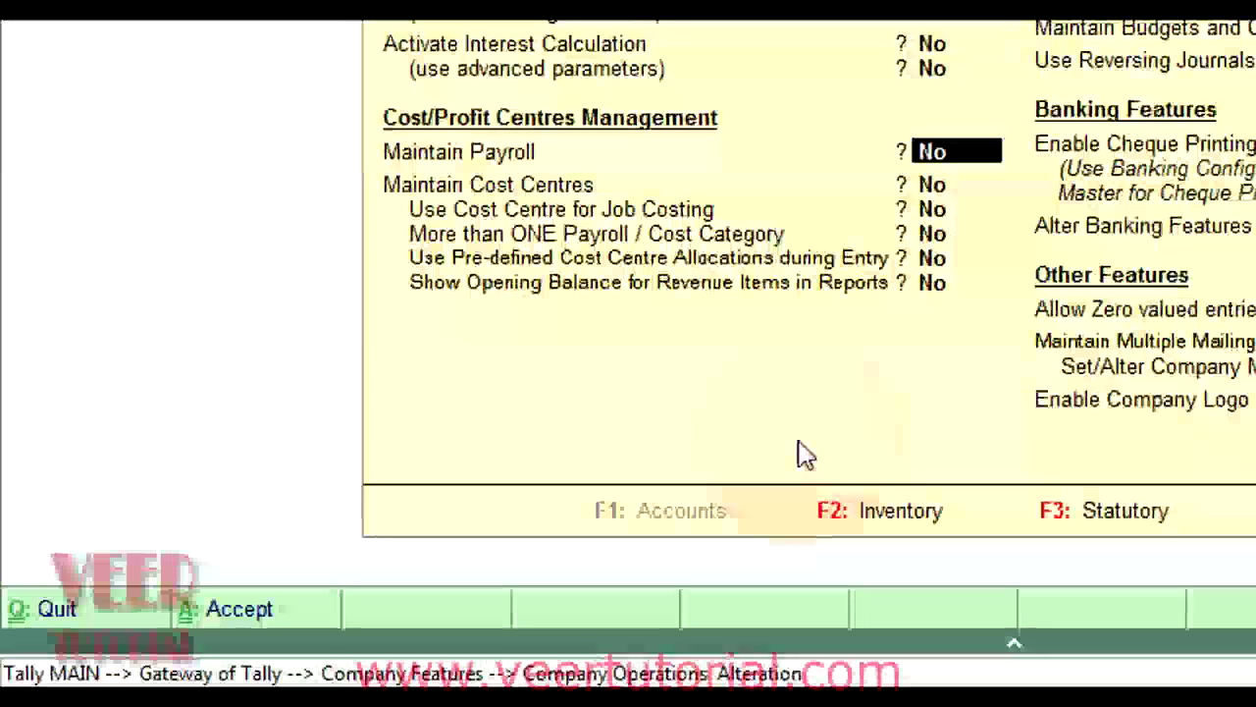
text(yes)
key(Return)
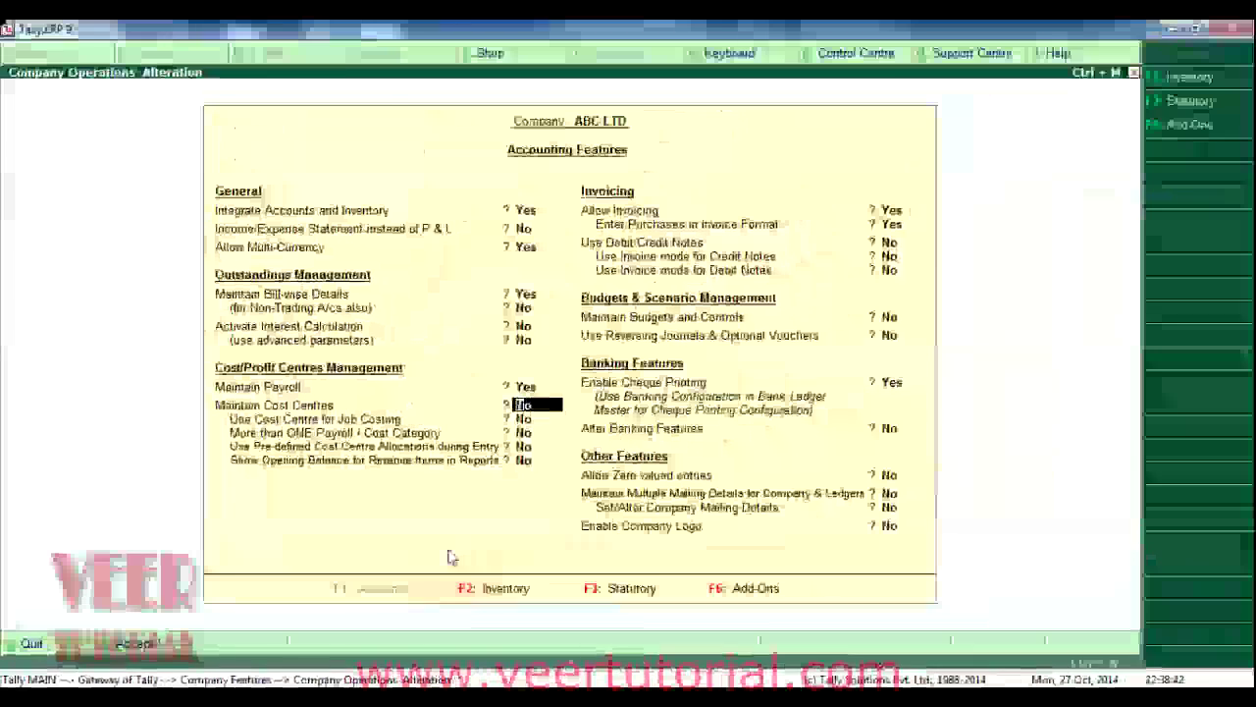
key(Return)
key(Return)
key(Return)
key(Return)
key(Return)
key(Return)
key(Return)
key(Return)
key(Return)
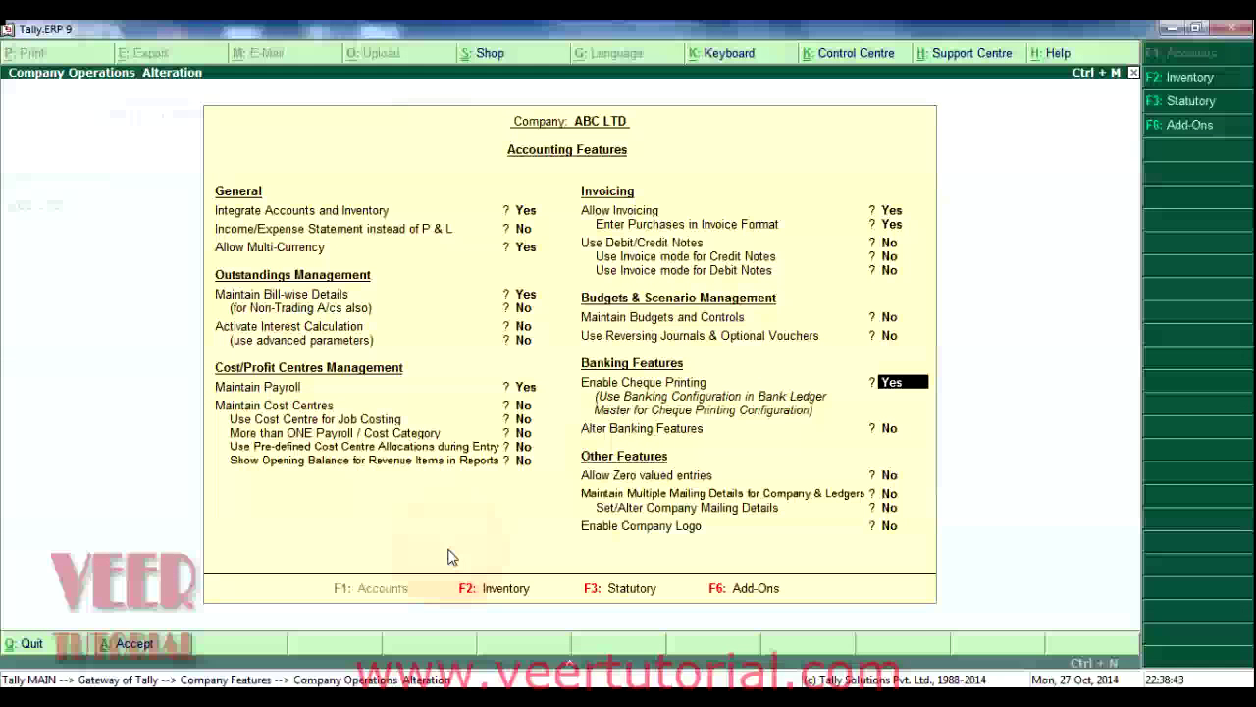
key(Return)
key(Return)
key(Return)
key(Return)
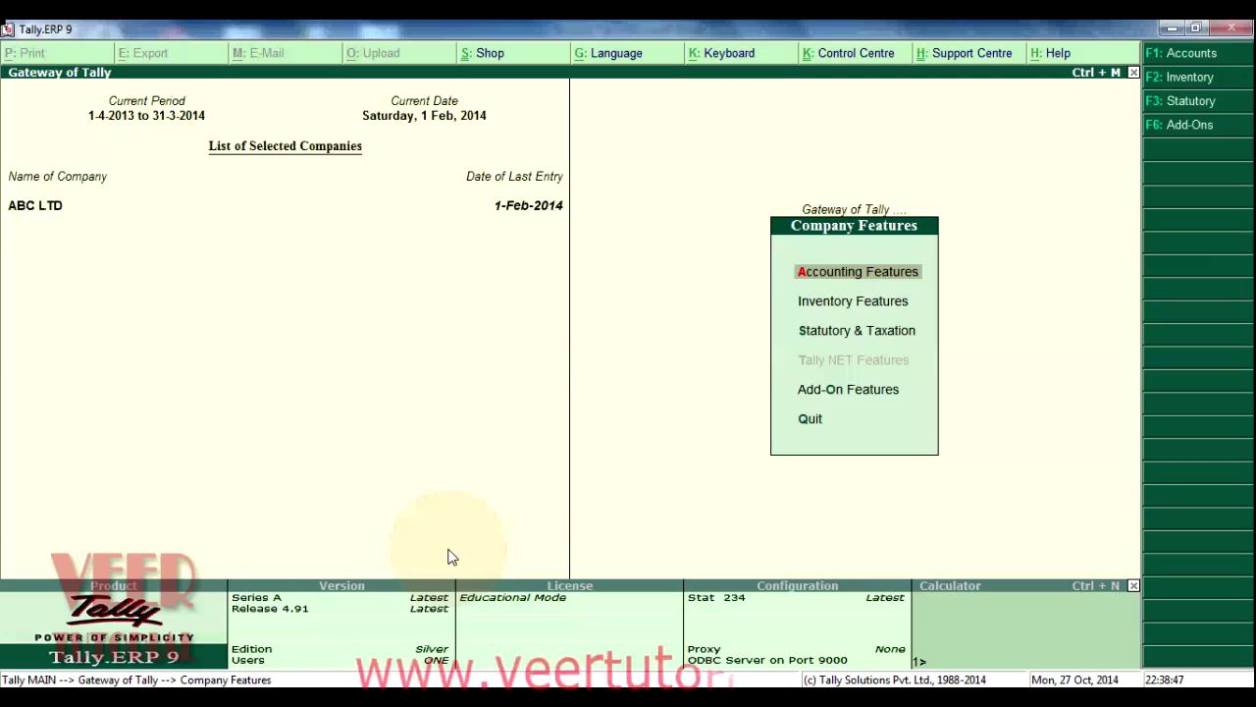
Step: Under Statutory & Taxation, set Enable Payroll Statutory and Set/Alter Payroll Statutory Details to Yes
key(Down)
key(Down)
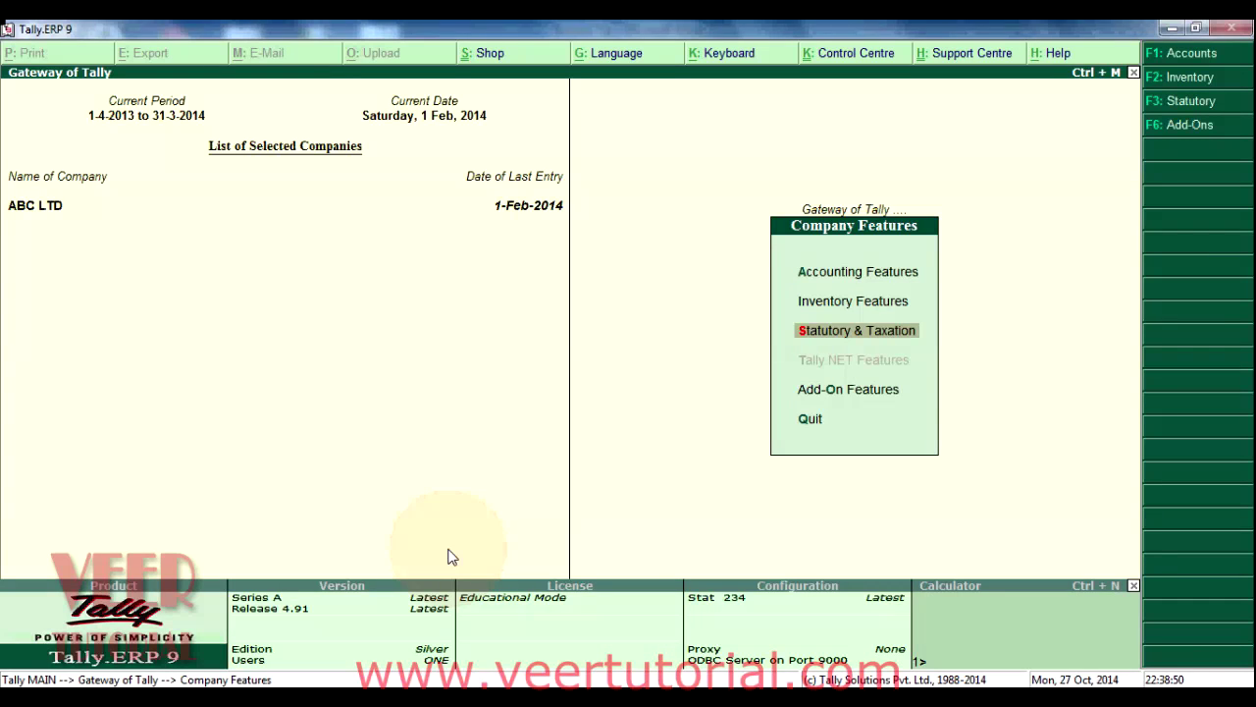
key(Return)
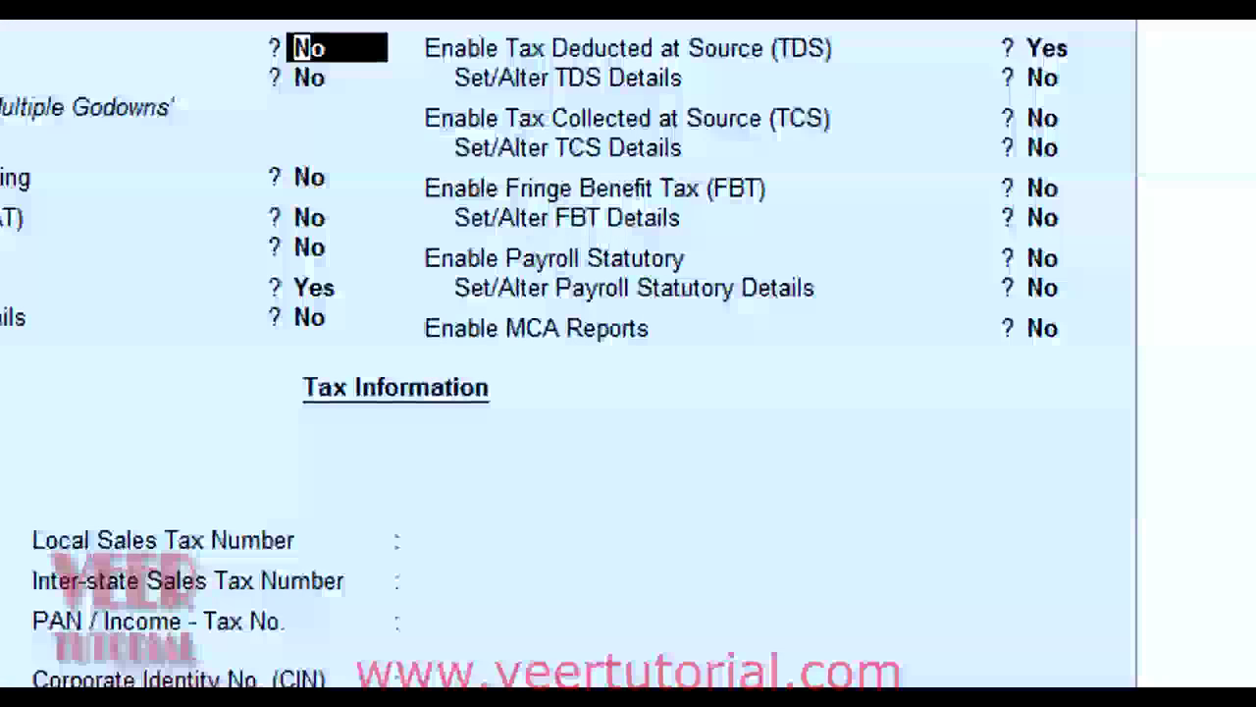
key(Return)
key(Return)
key(Return)
key(Return)
key(Return)
key(Return)
key(Return)
key(Return)
key(Return)
key(Return)
key(Return)
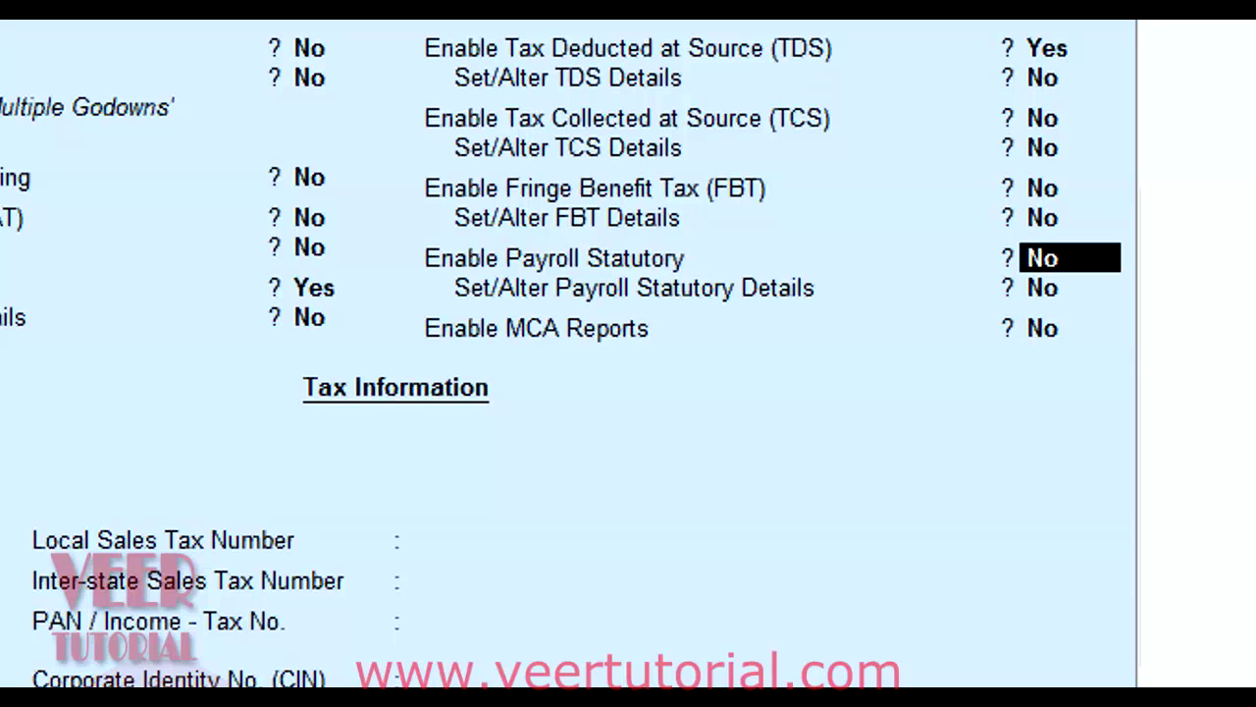
text(ye)
key(Return)
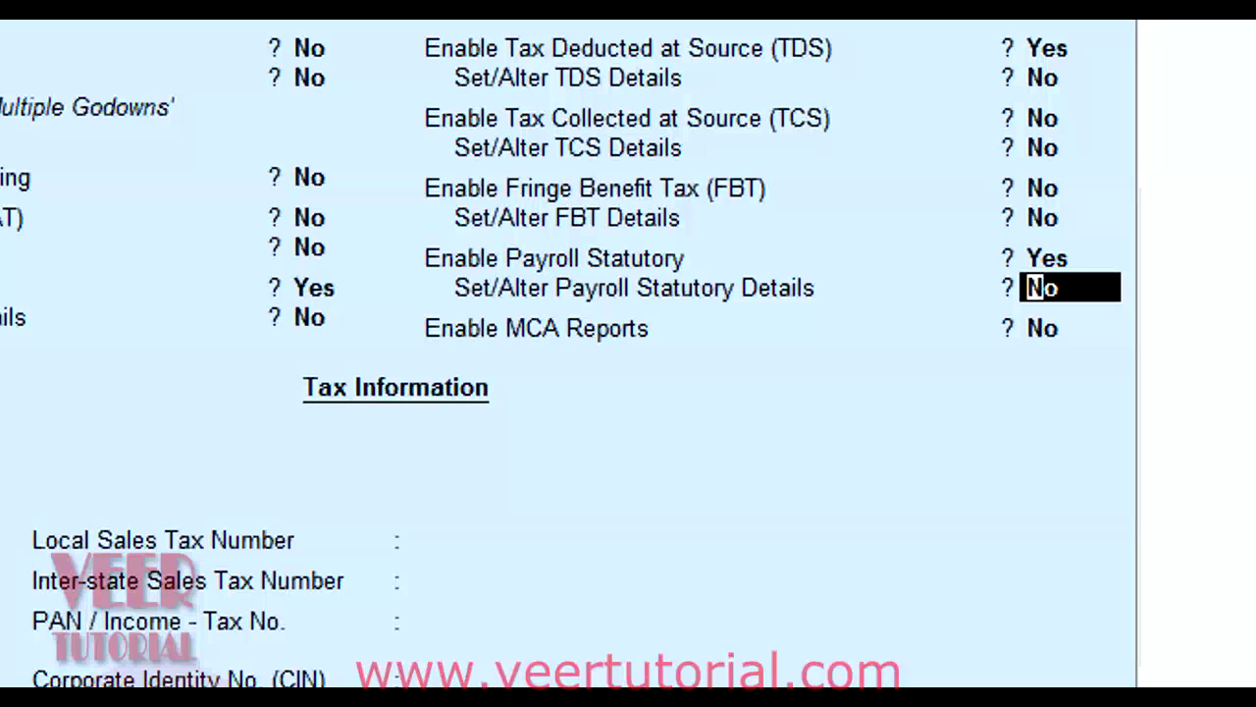
text(yes)
key(Return)
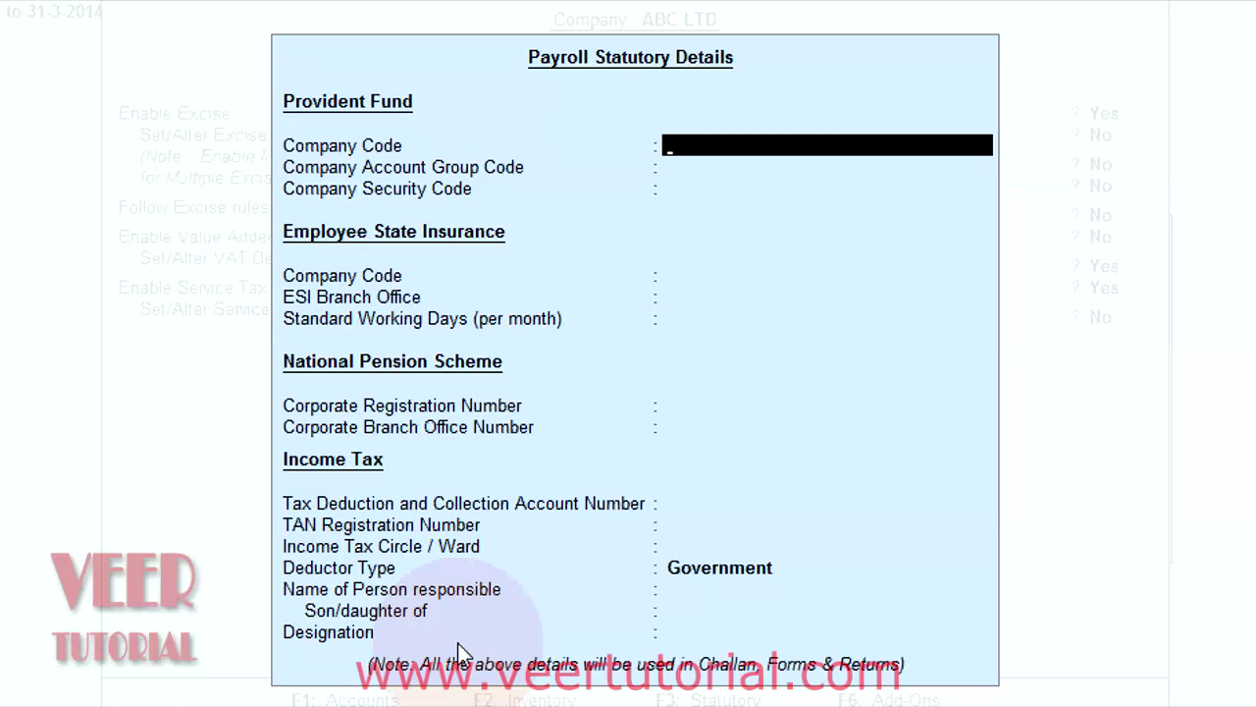
Step: Enter PF codes FBD/ABC/124456/001, FBD/ABC/3456/8976 and security code 12345
text(FBD/ABC/)
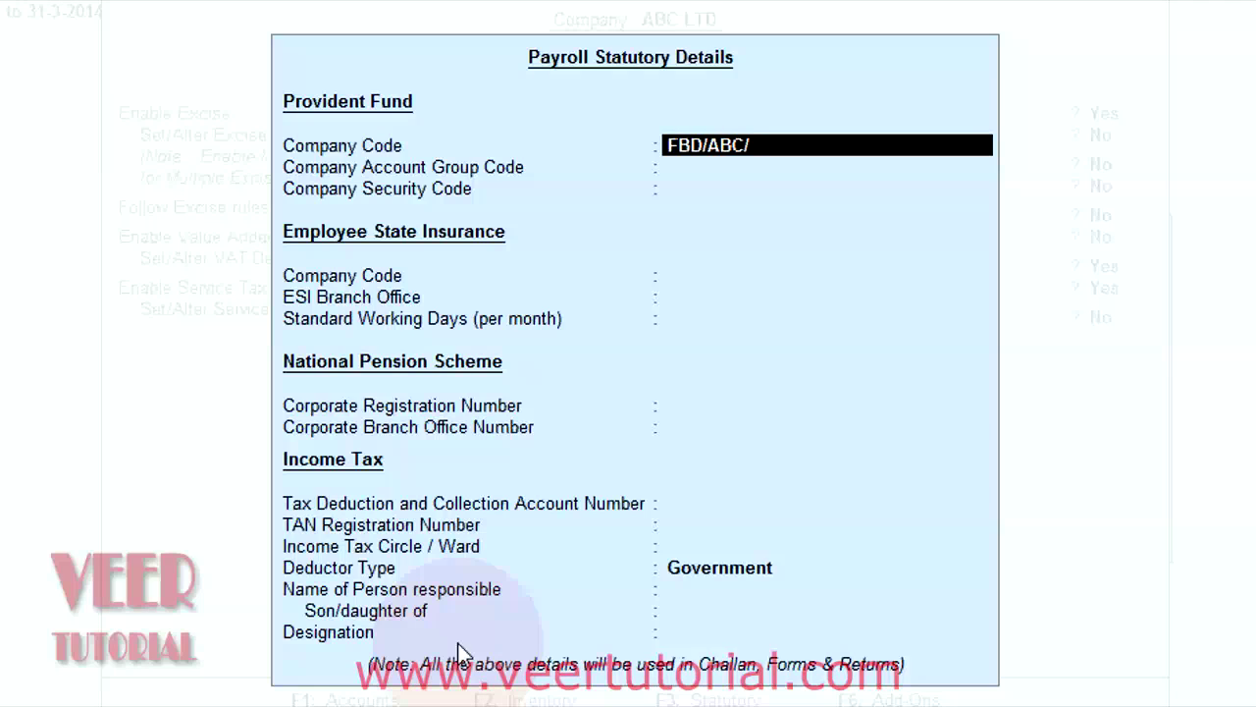
text(124456/00)
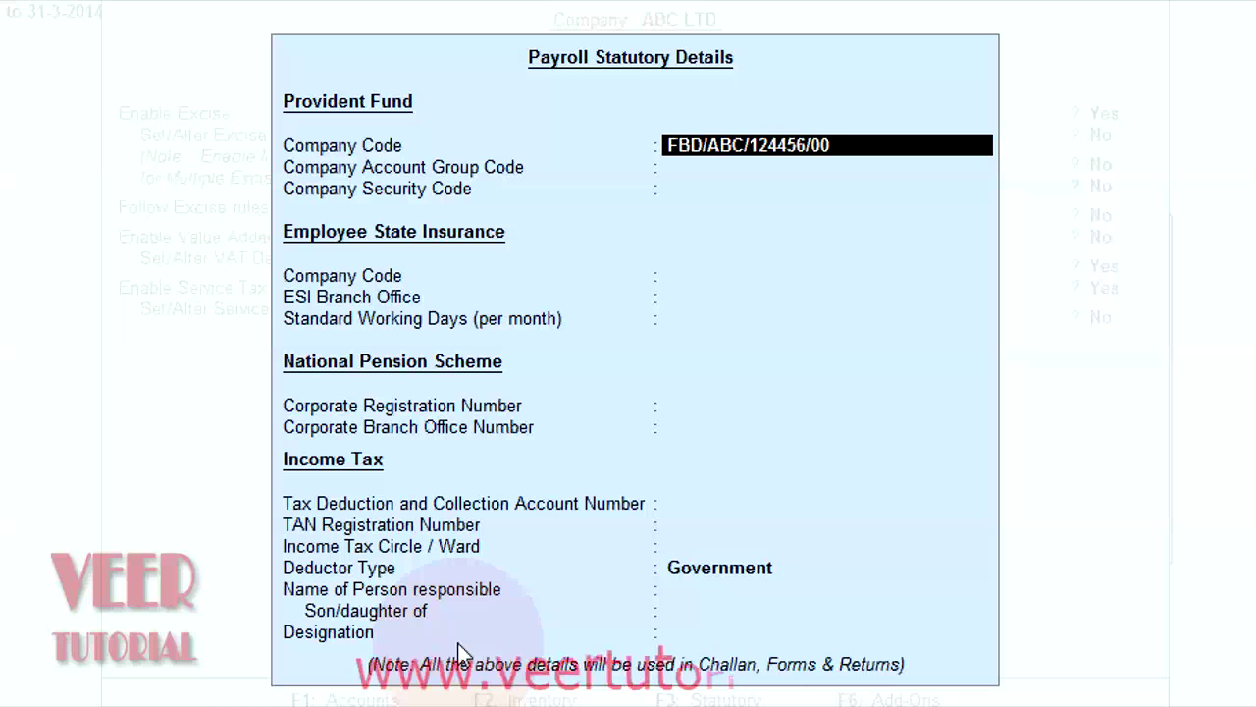
text(1)
key(Return)
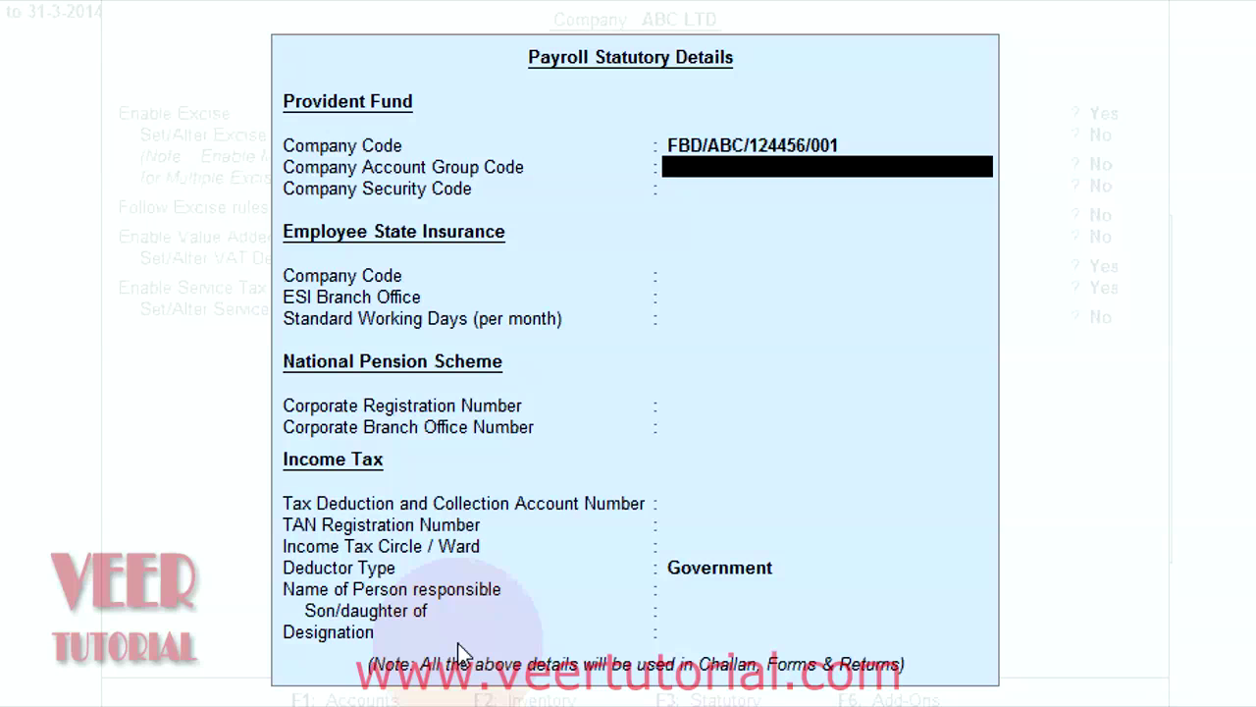
text(FBD/ABC)
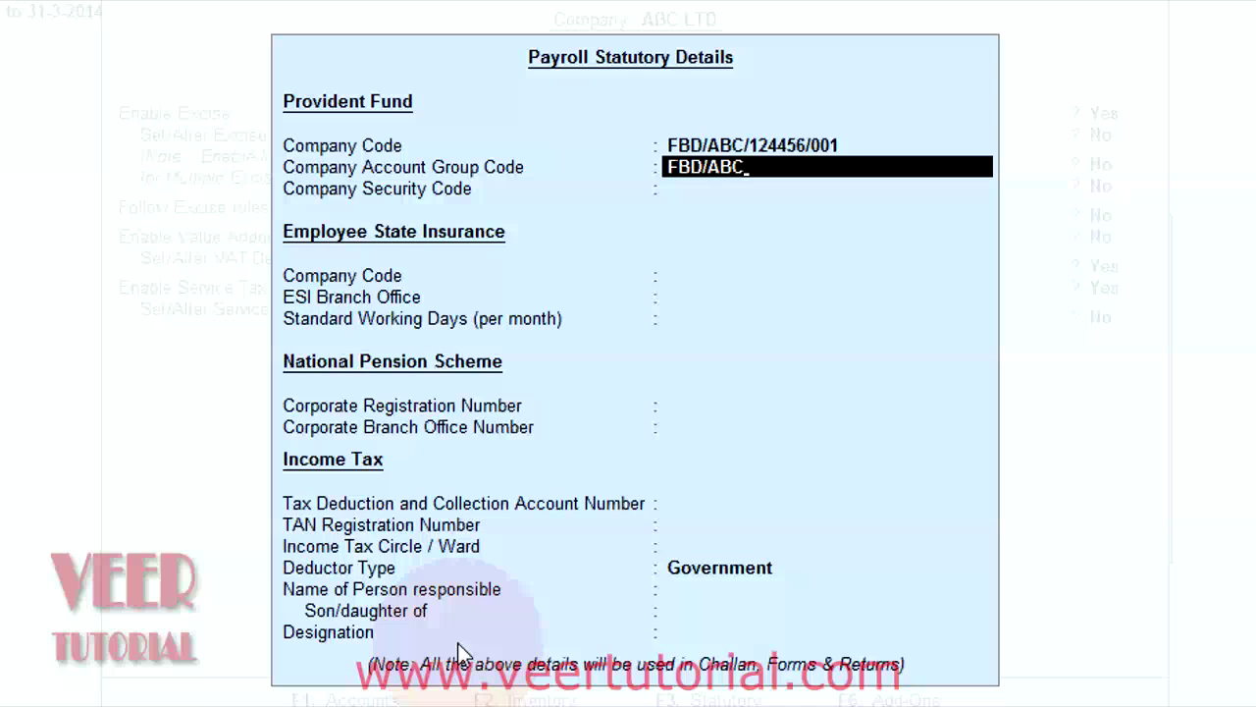
text(/3456/8)
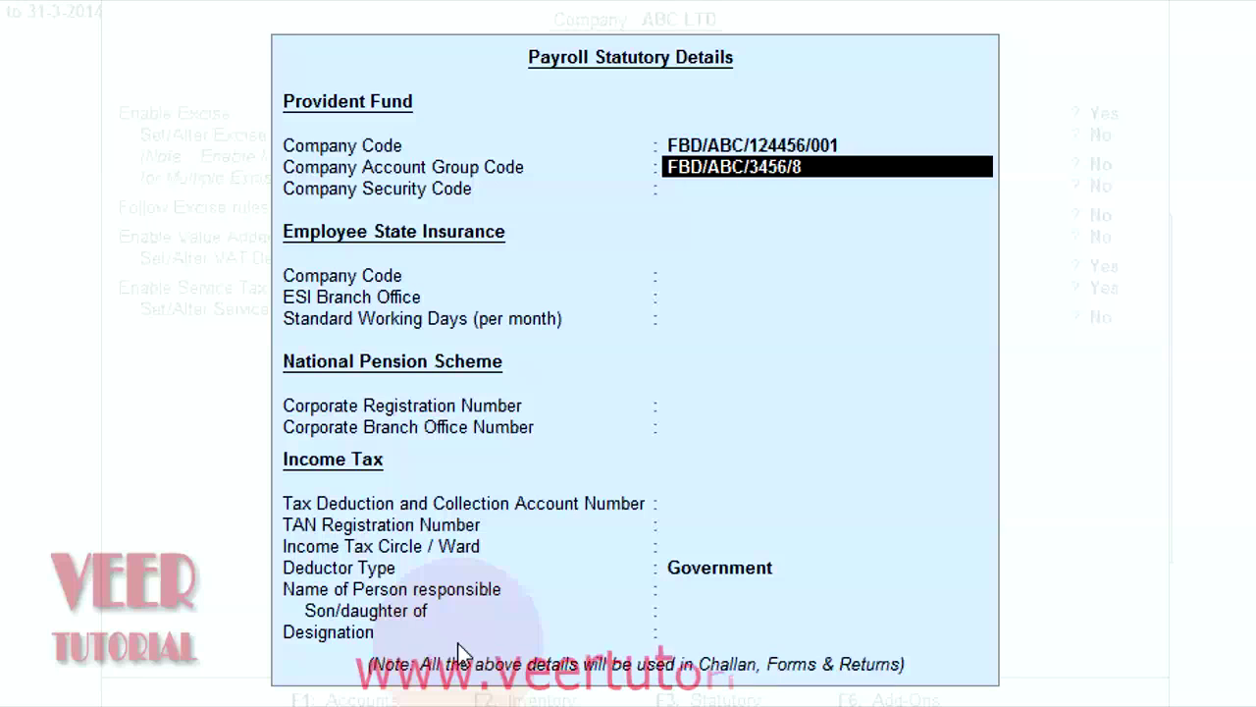
text(976)
key(Return)
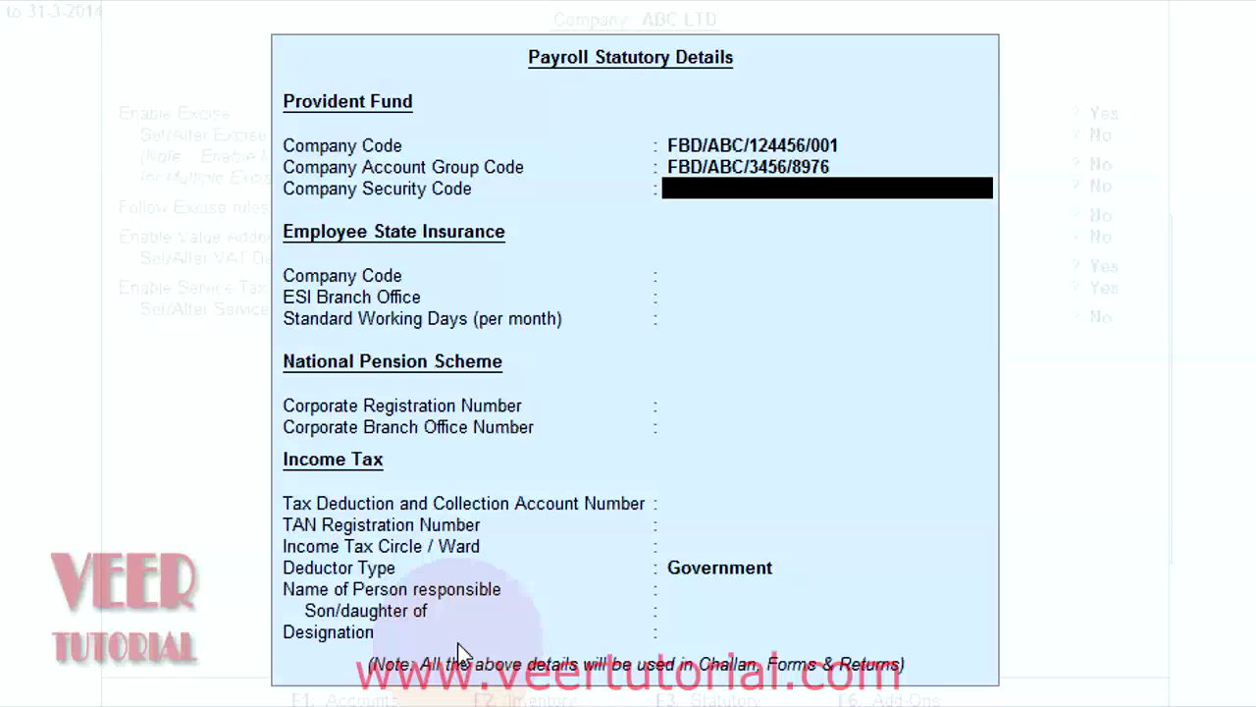
text(12345)
key(Return)
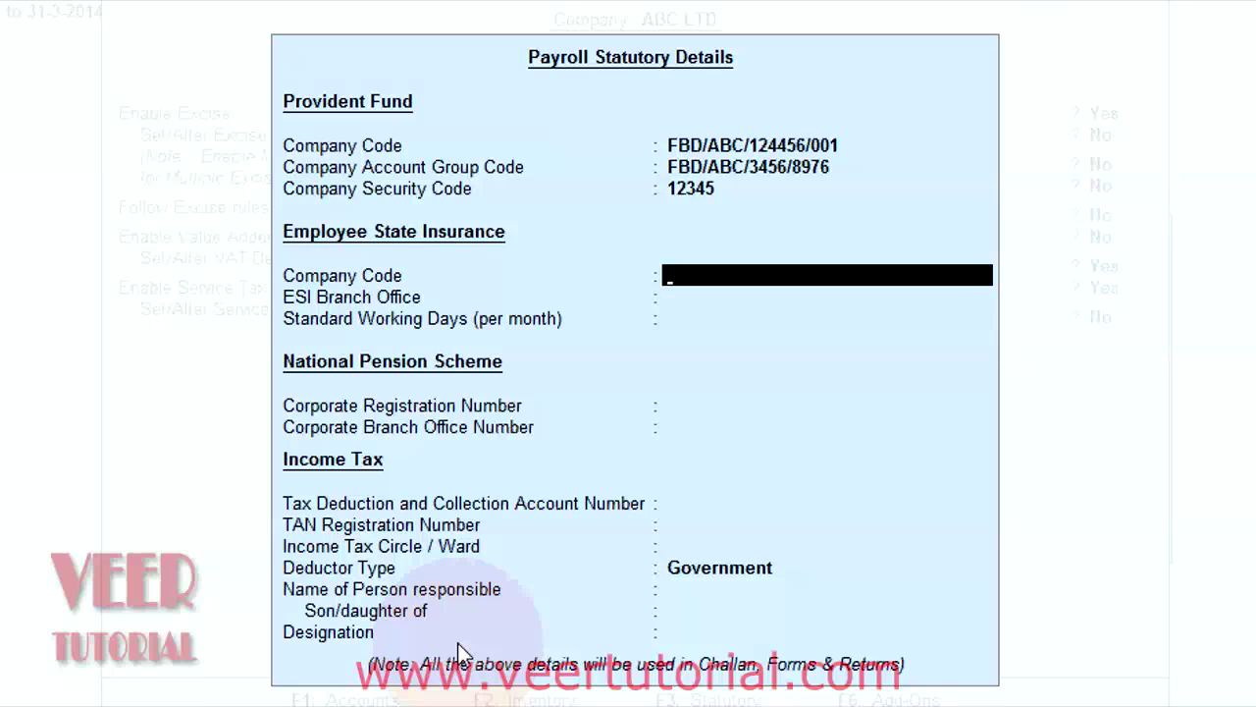
Step: Enter ESI company code HR/ABC/3456, branch office GURGUAN and 26 standard working days
text(HR/ABC/34)
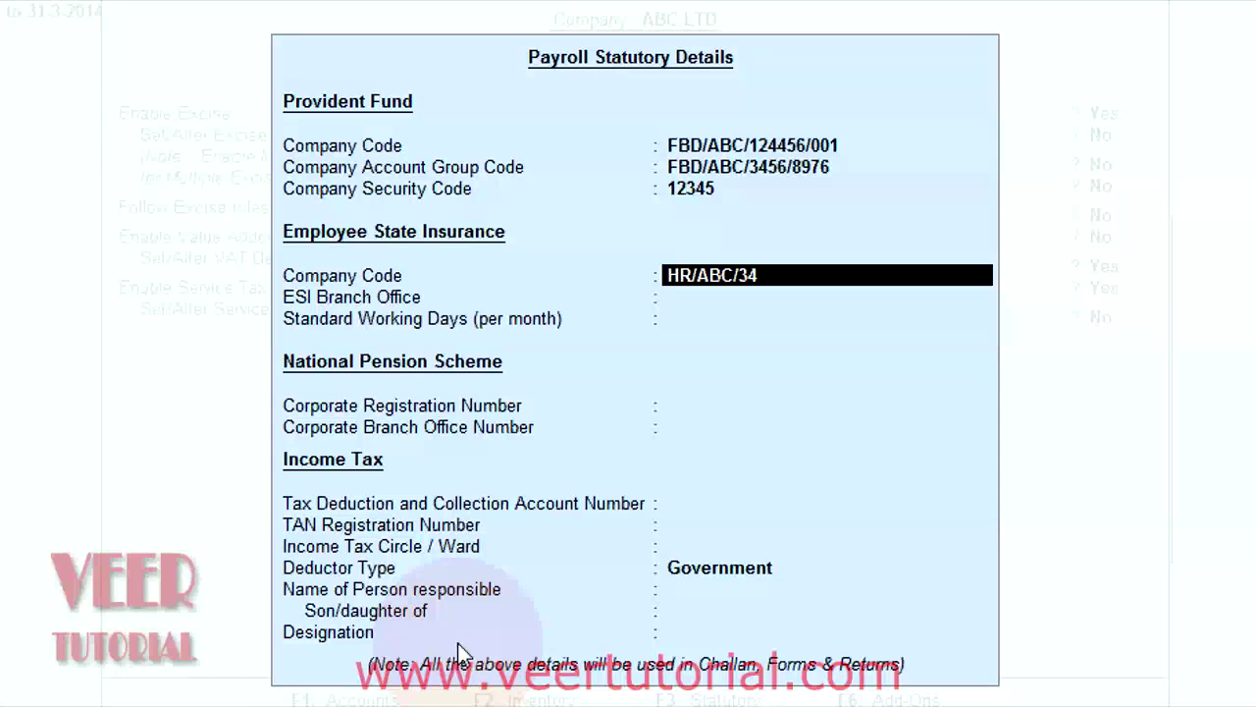
text(56)
key(Return)
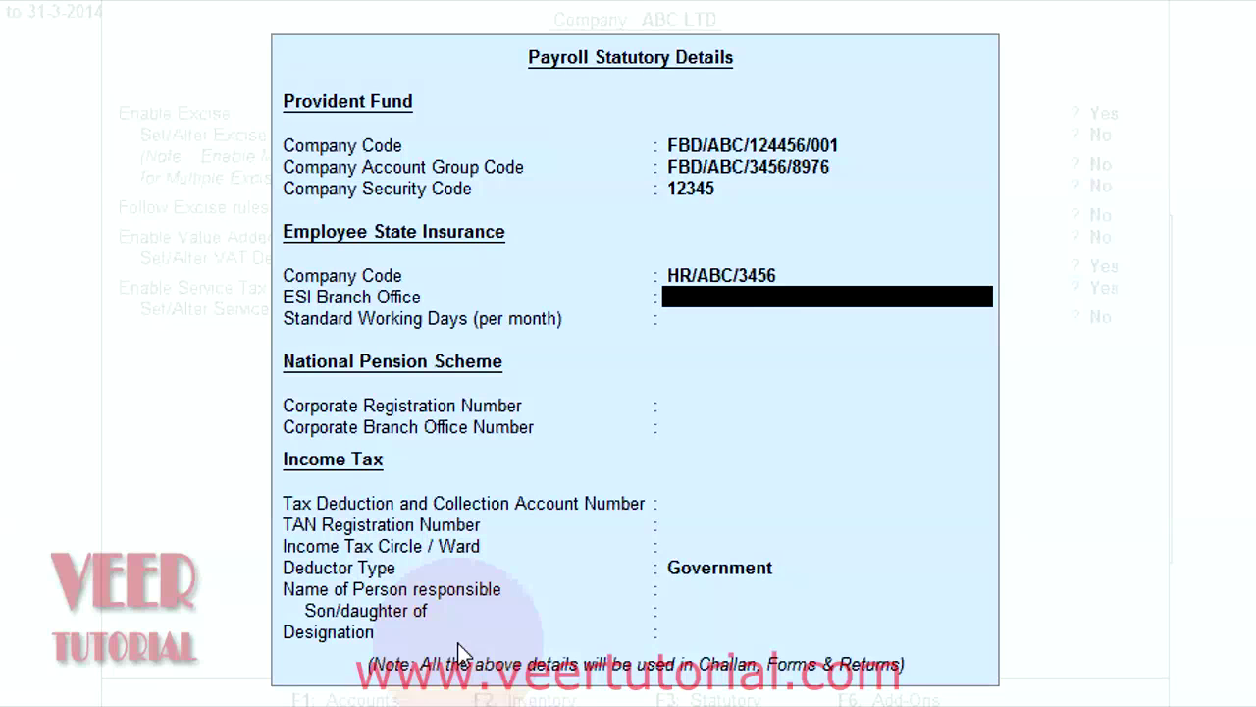
text(GURGUAN)
key(Escape)
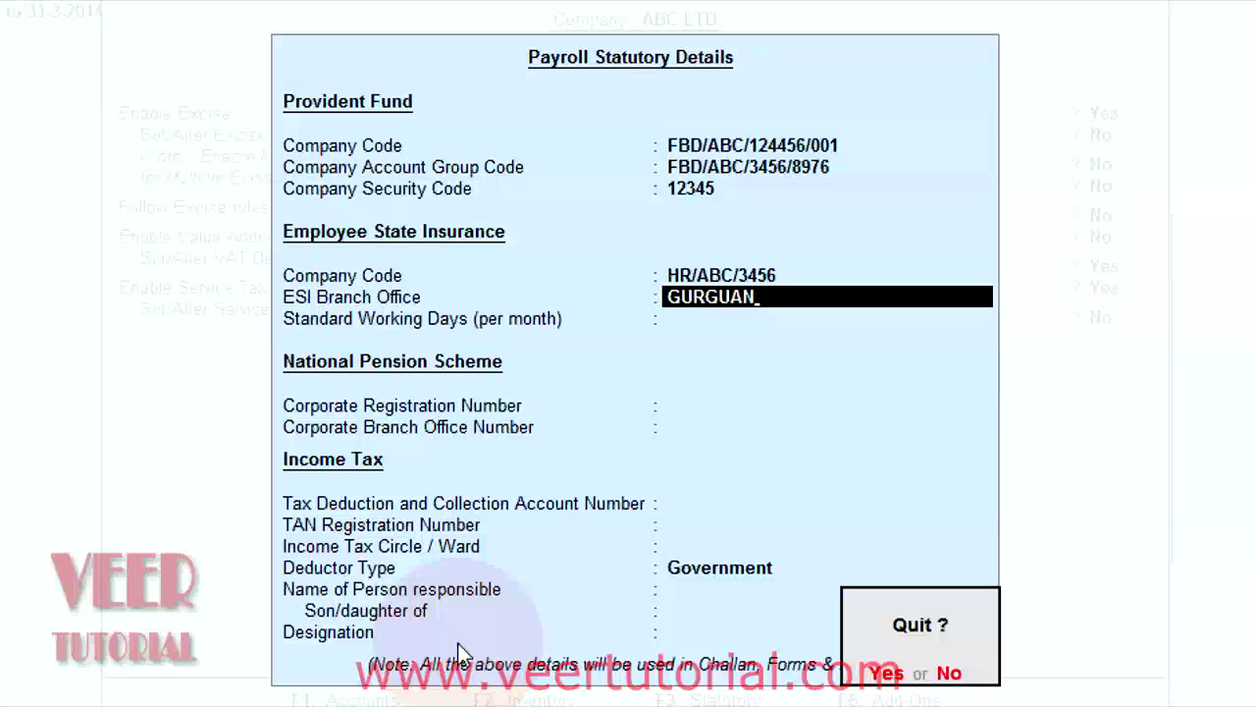
key(n)
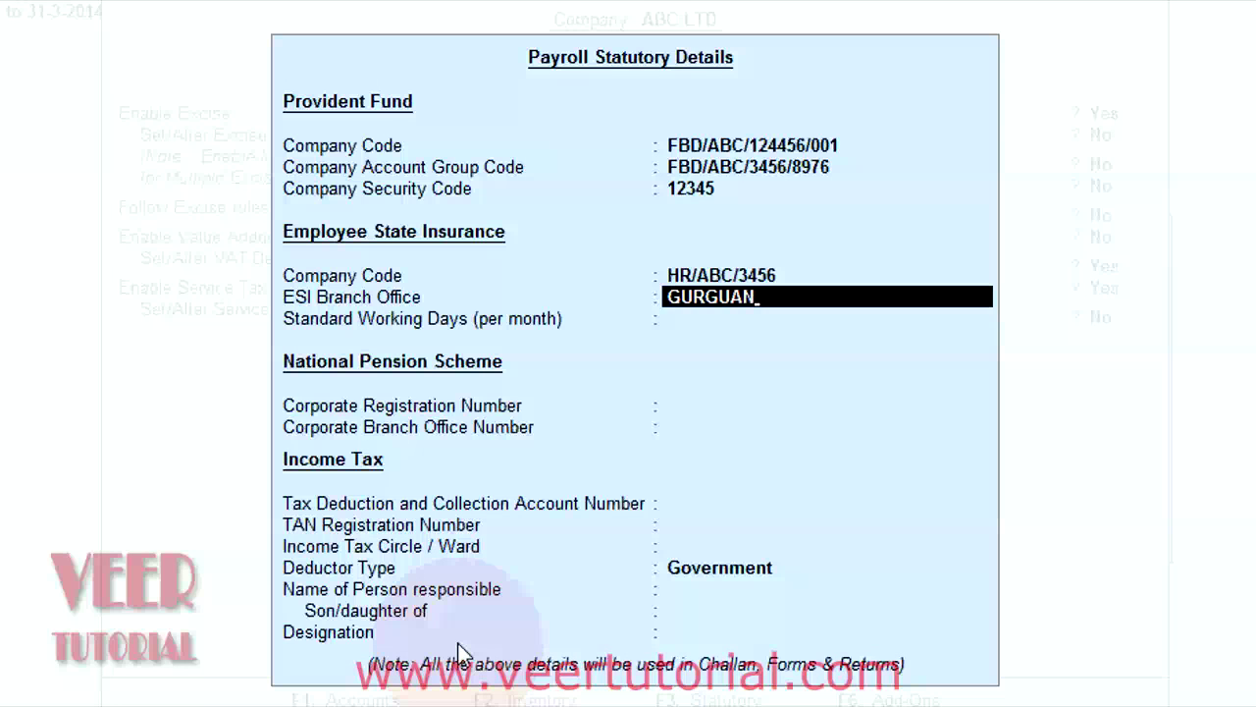
key(Return)
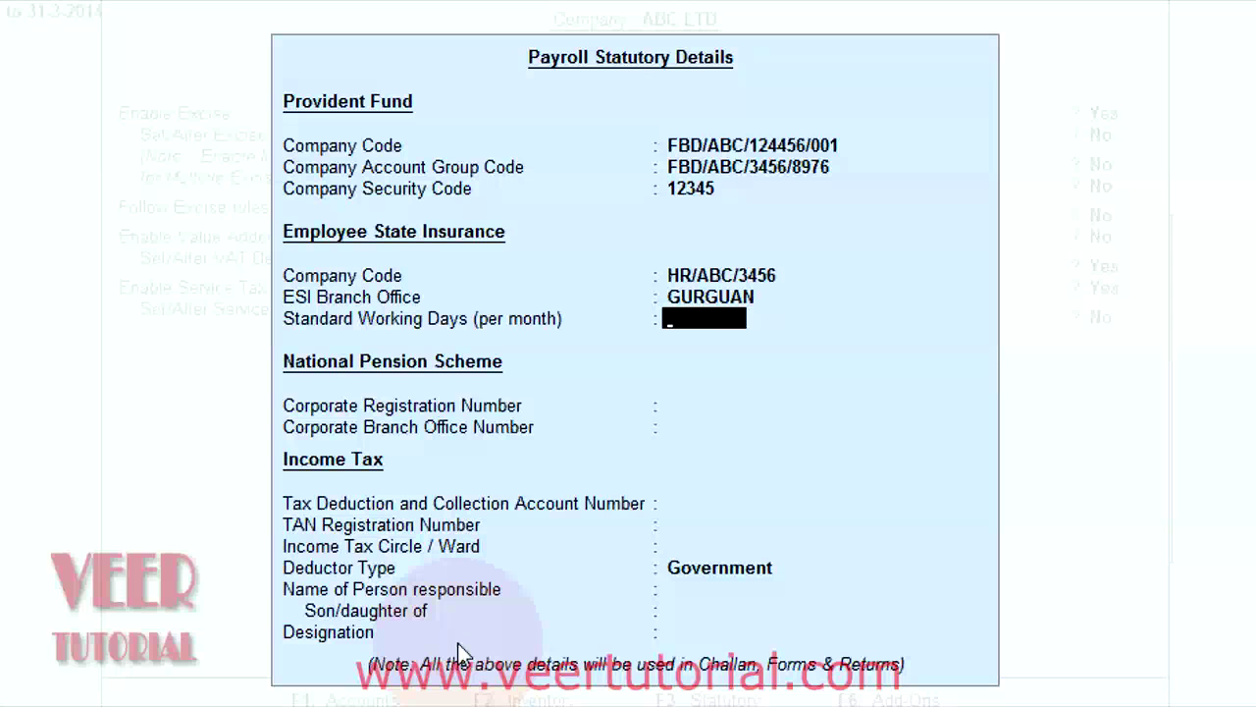
text(26)
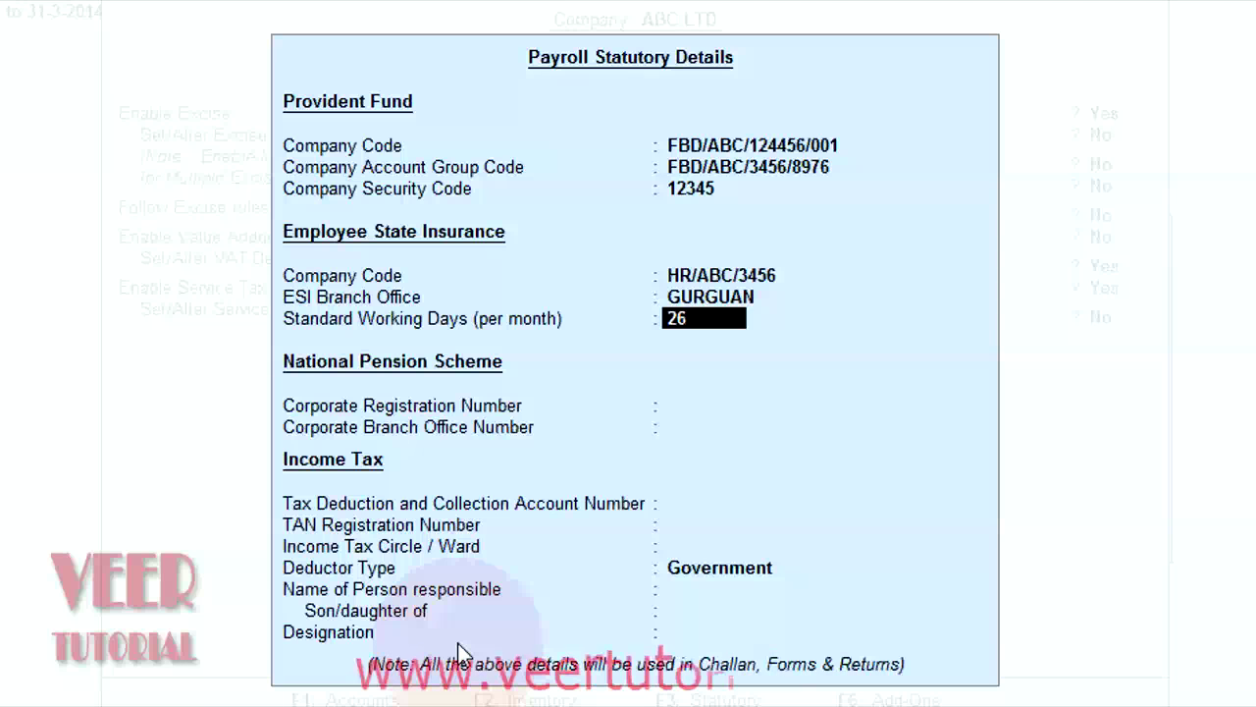
key(Return)
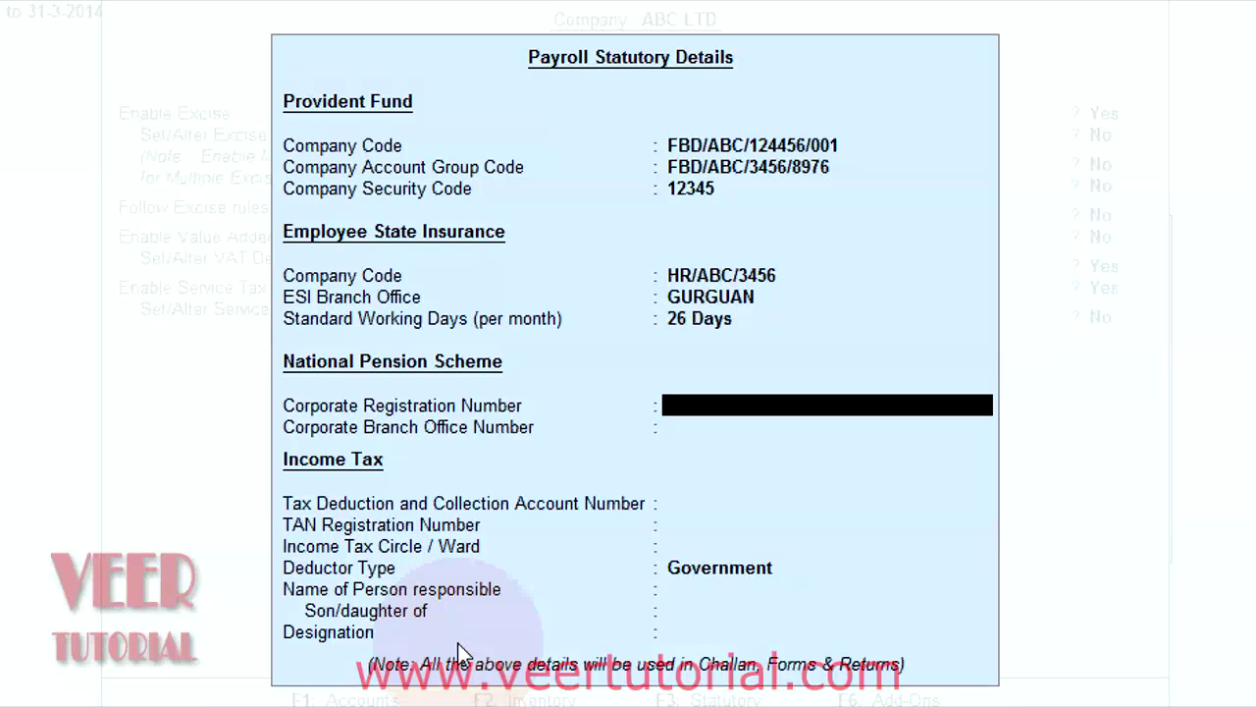
Step: Enter NPS corporate registration number HR/ABCD/1234 and corporate branch office number GURGUAN
text(HR)
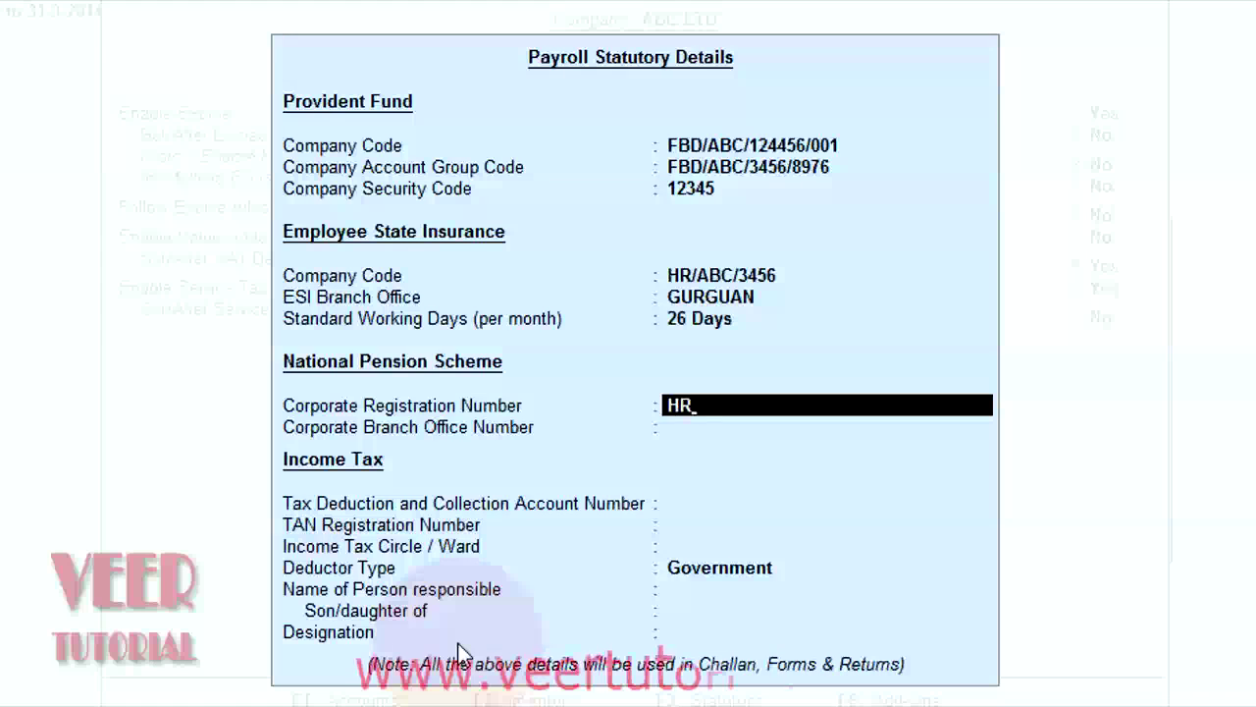
text(/ABC)
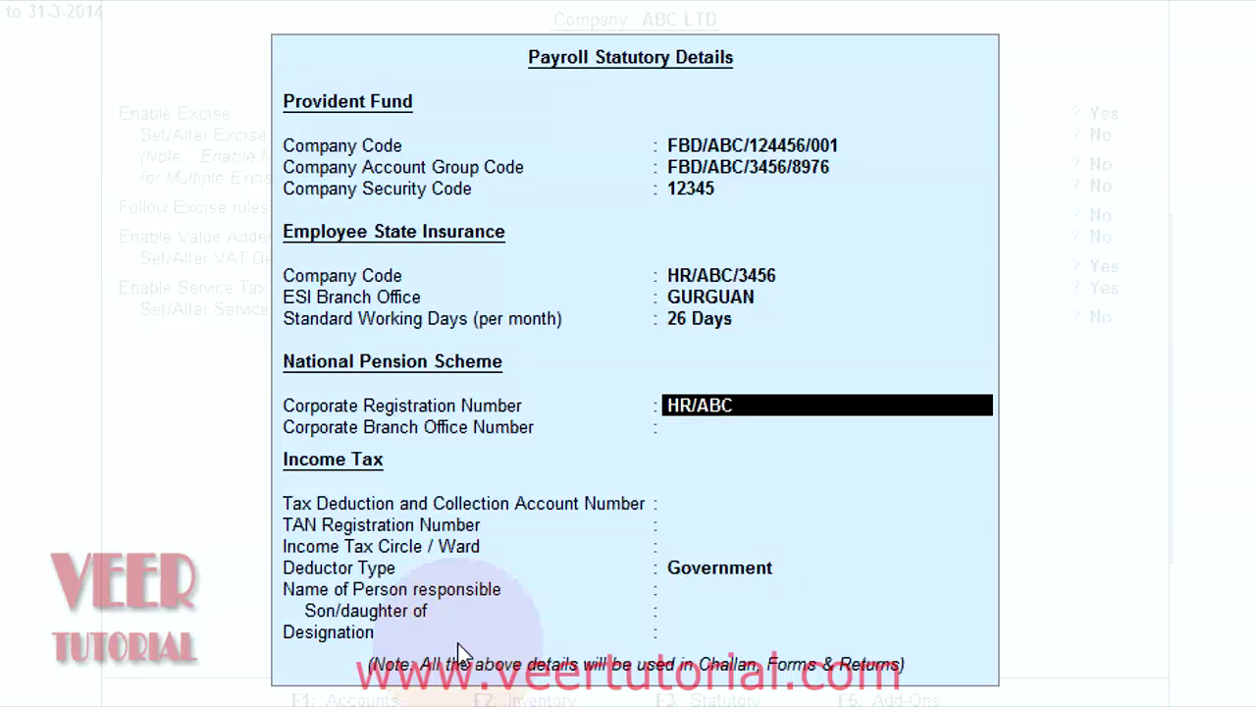
text(D/1234)
key(Return)
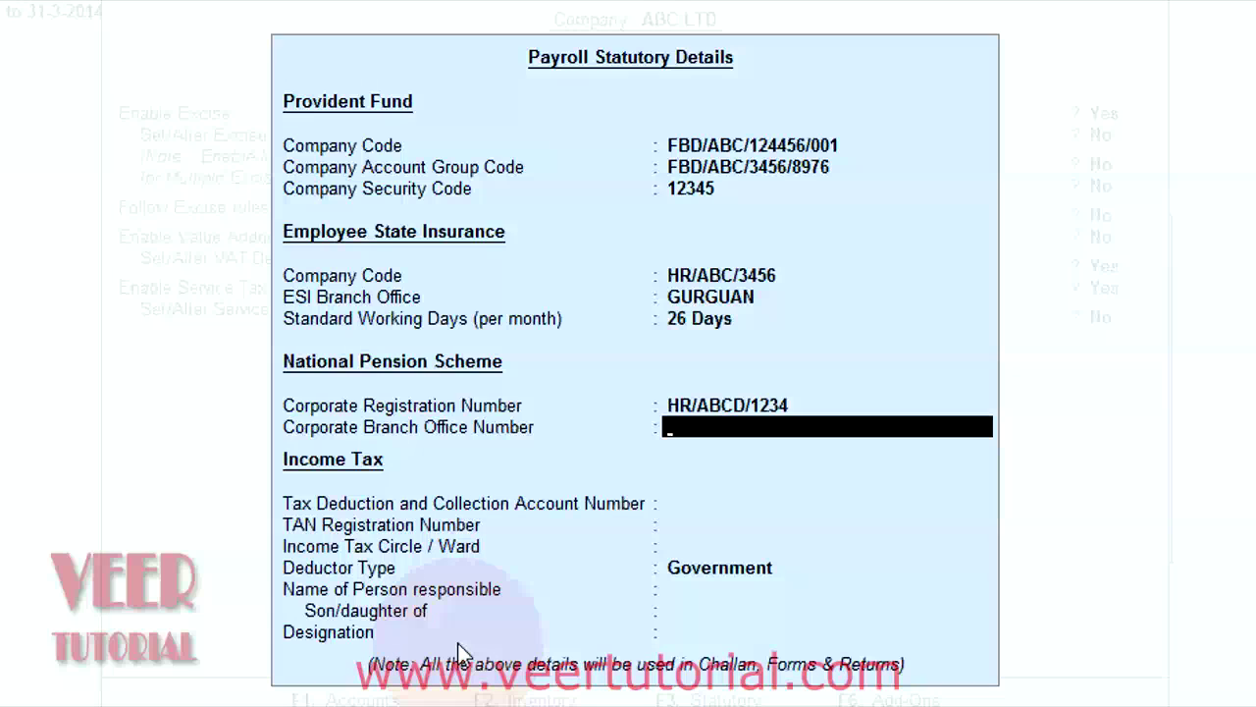
text(GURGUAN)
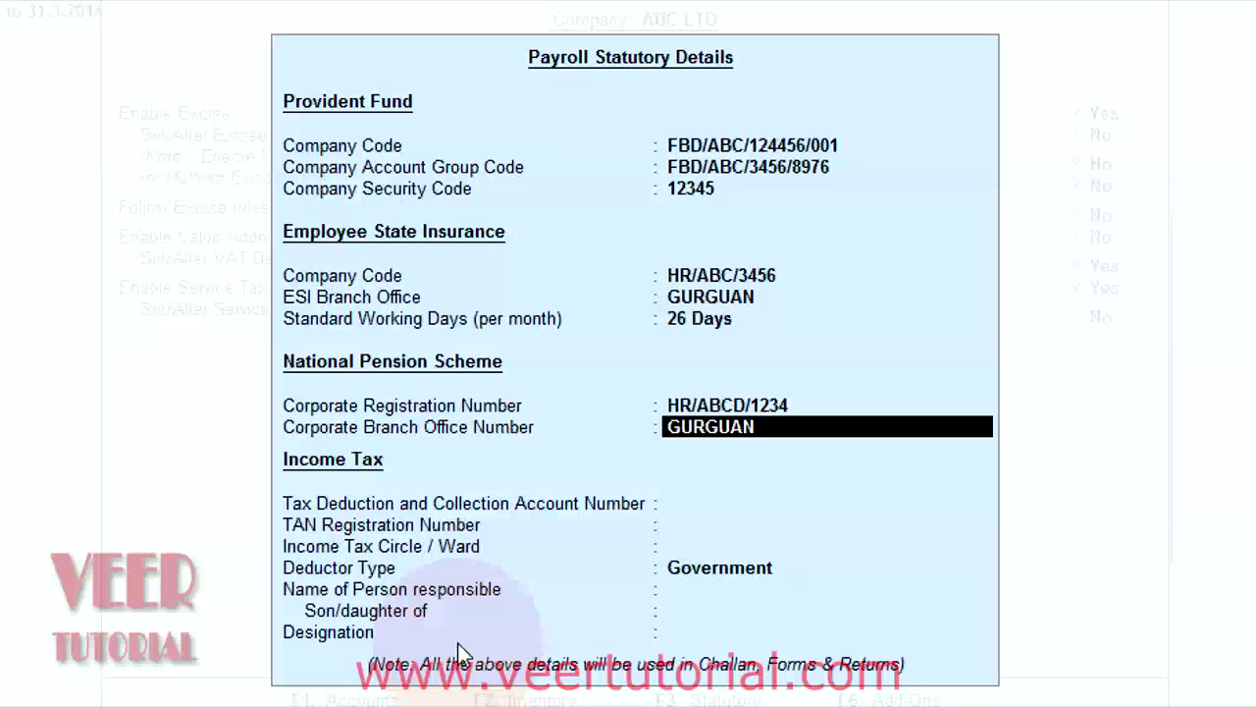
key(Return)
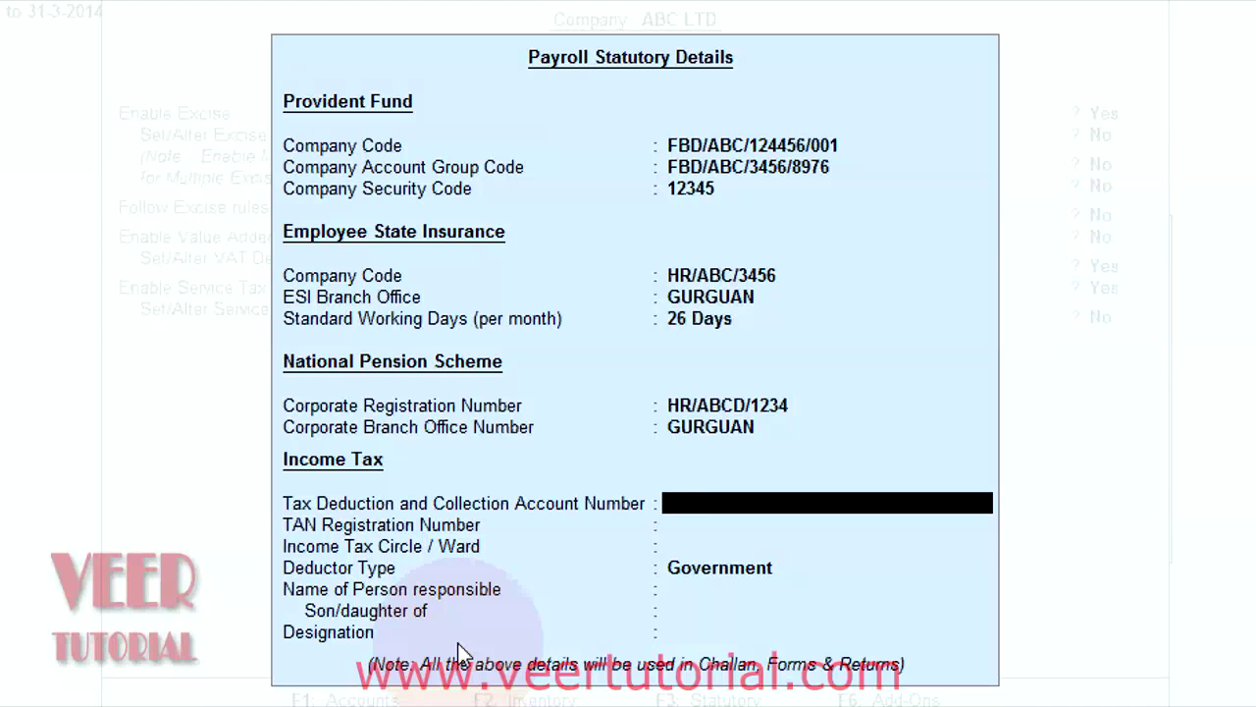
Step: Enter the TAN and TAN registration numbers, circle CIRCLE, and deductor type Others
text(ABCD12345B)
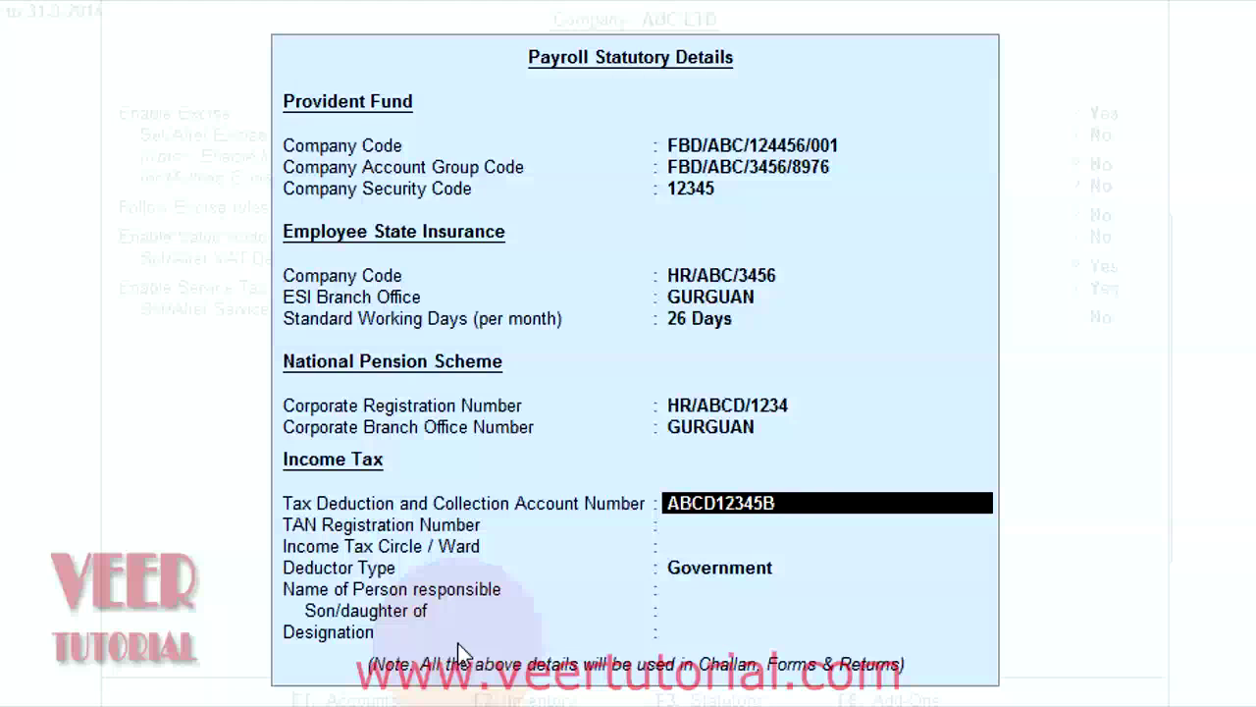
key(Return)
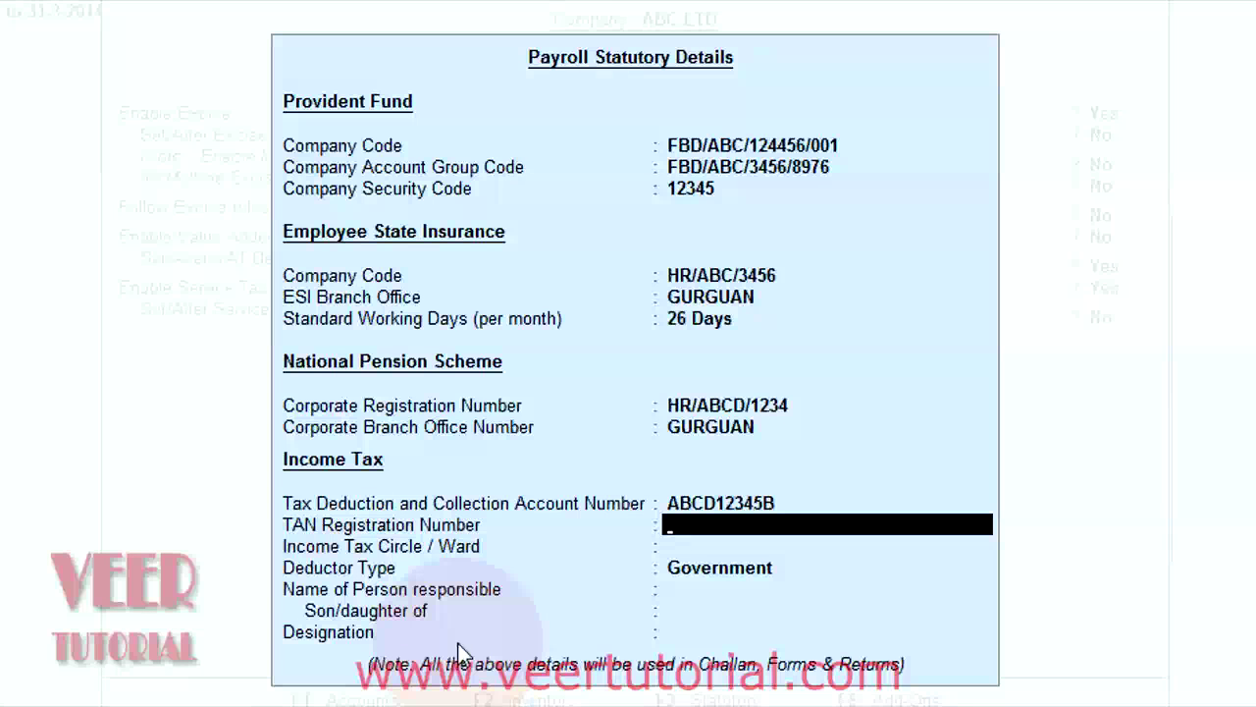
text(ABC)
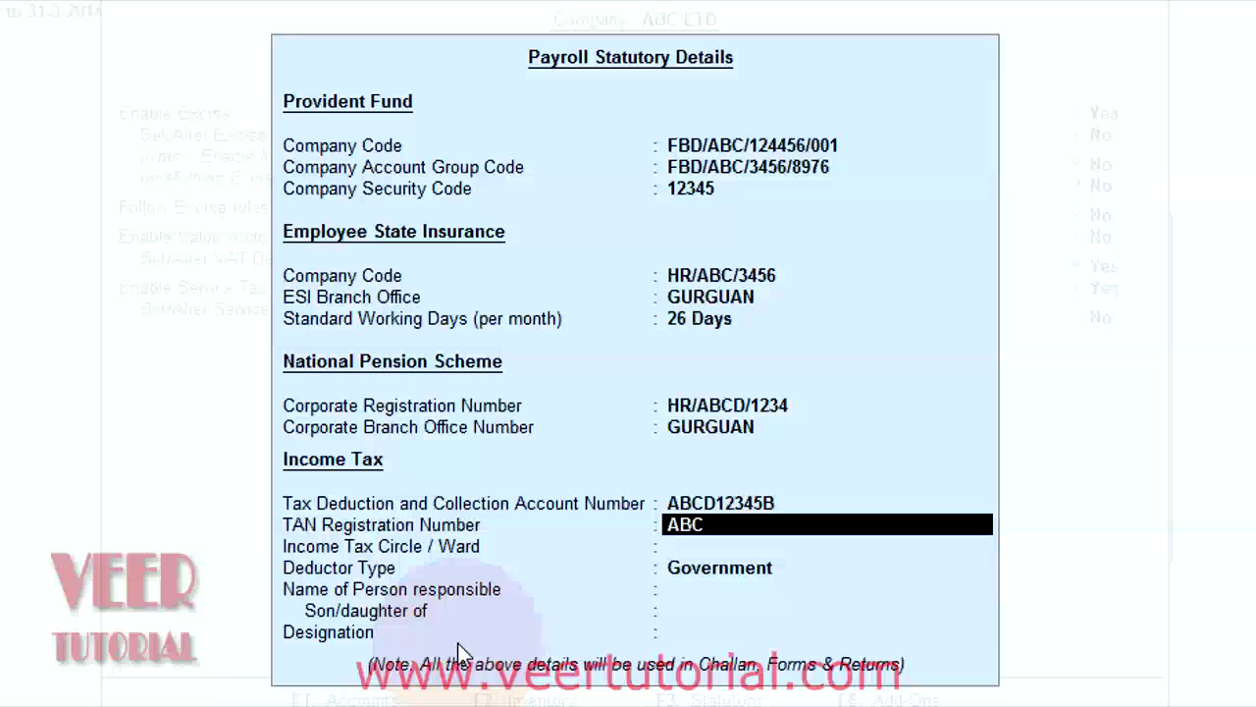
text(D1234)
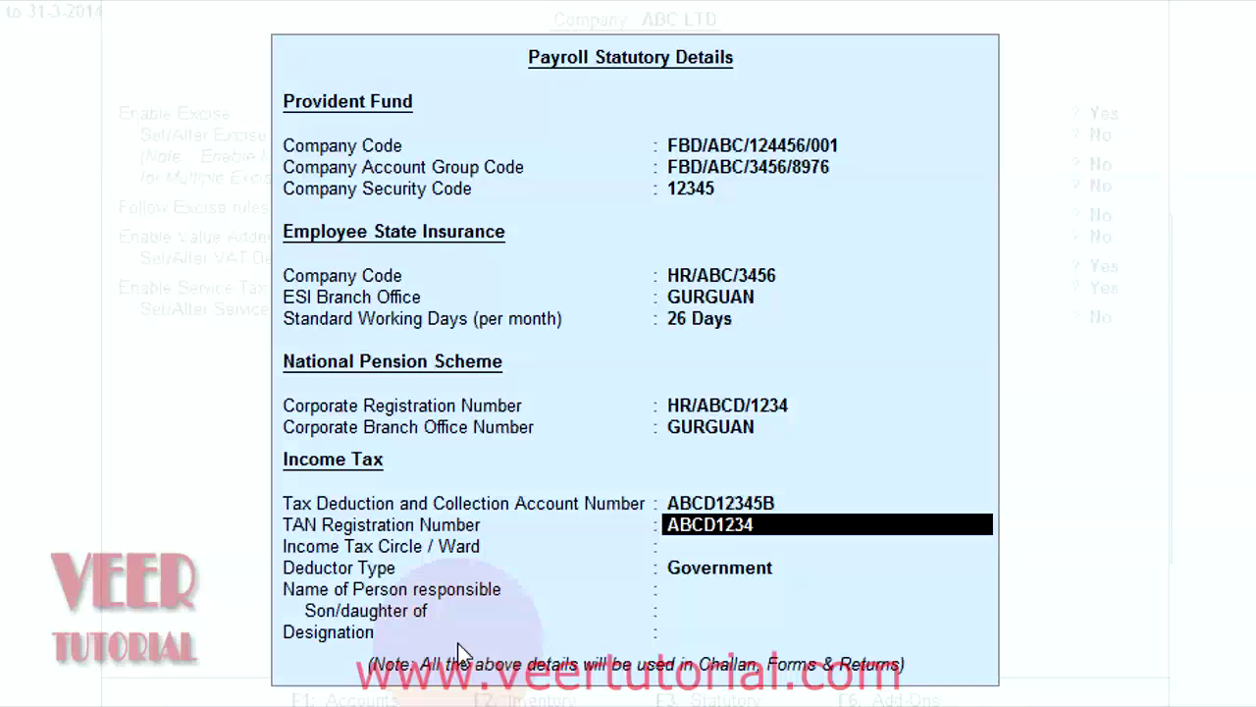
text(B)
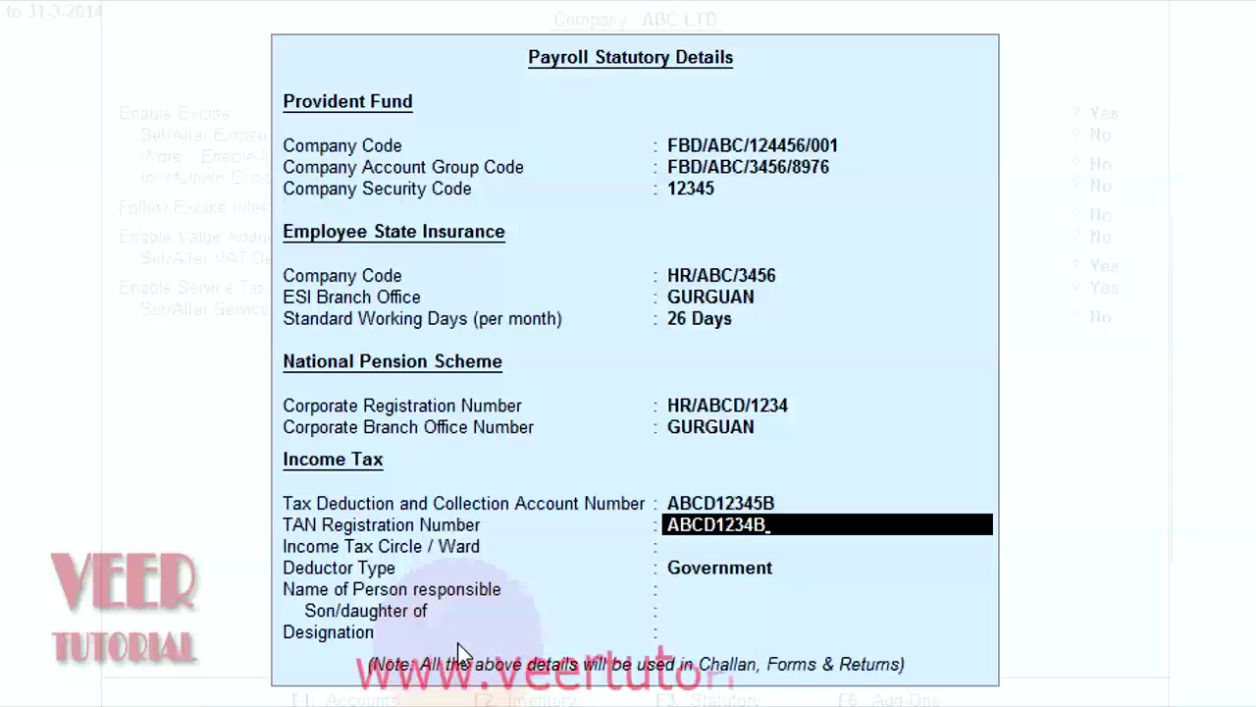
key(Return)
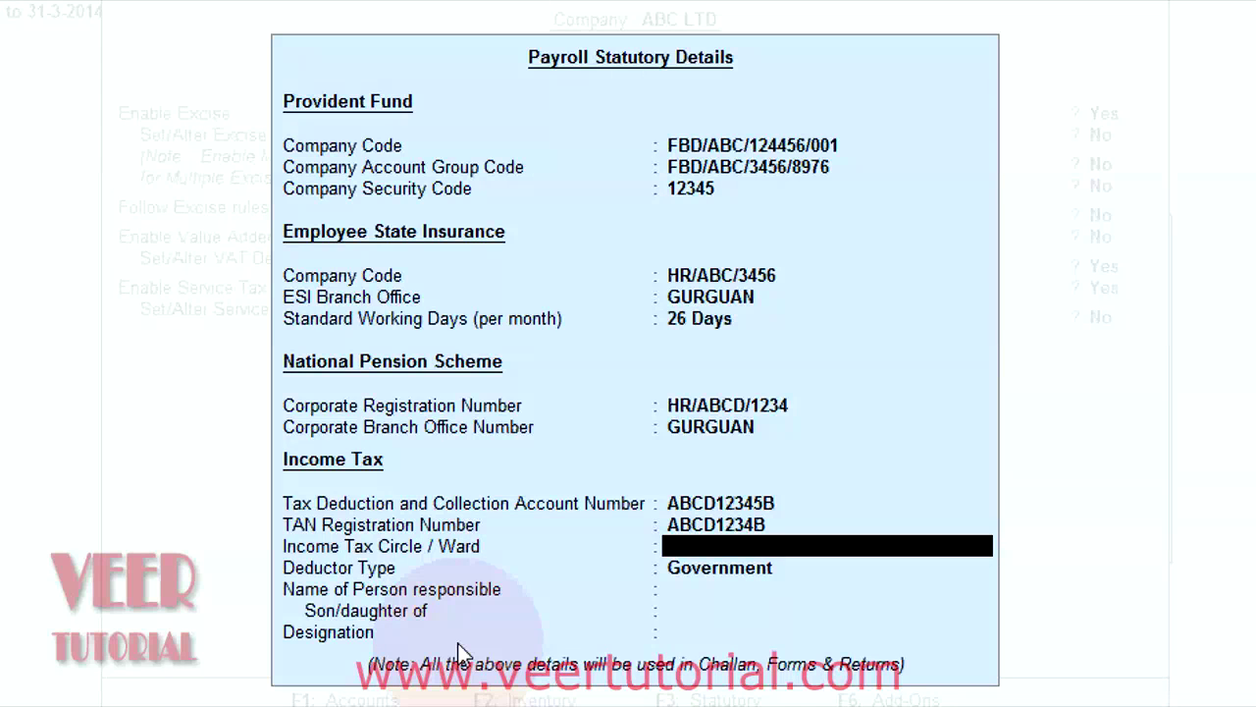
text(CIRCLE)
key(Return)
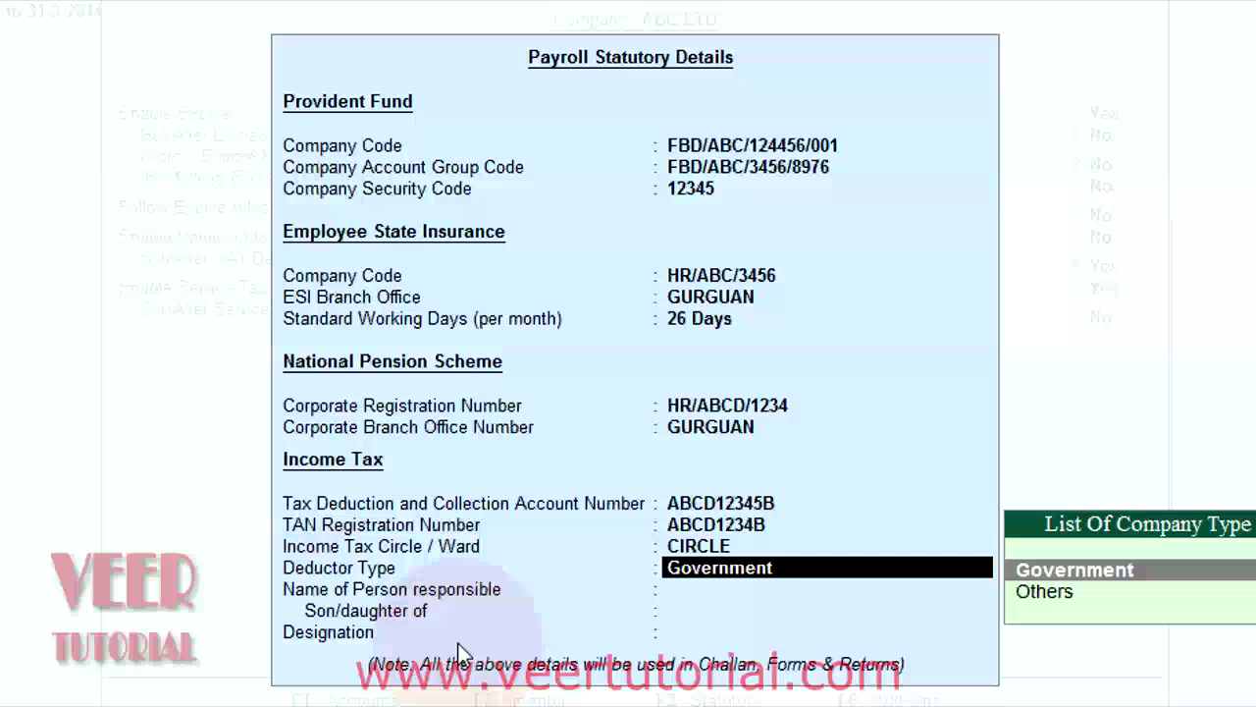
key(Down)
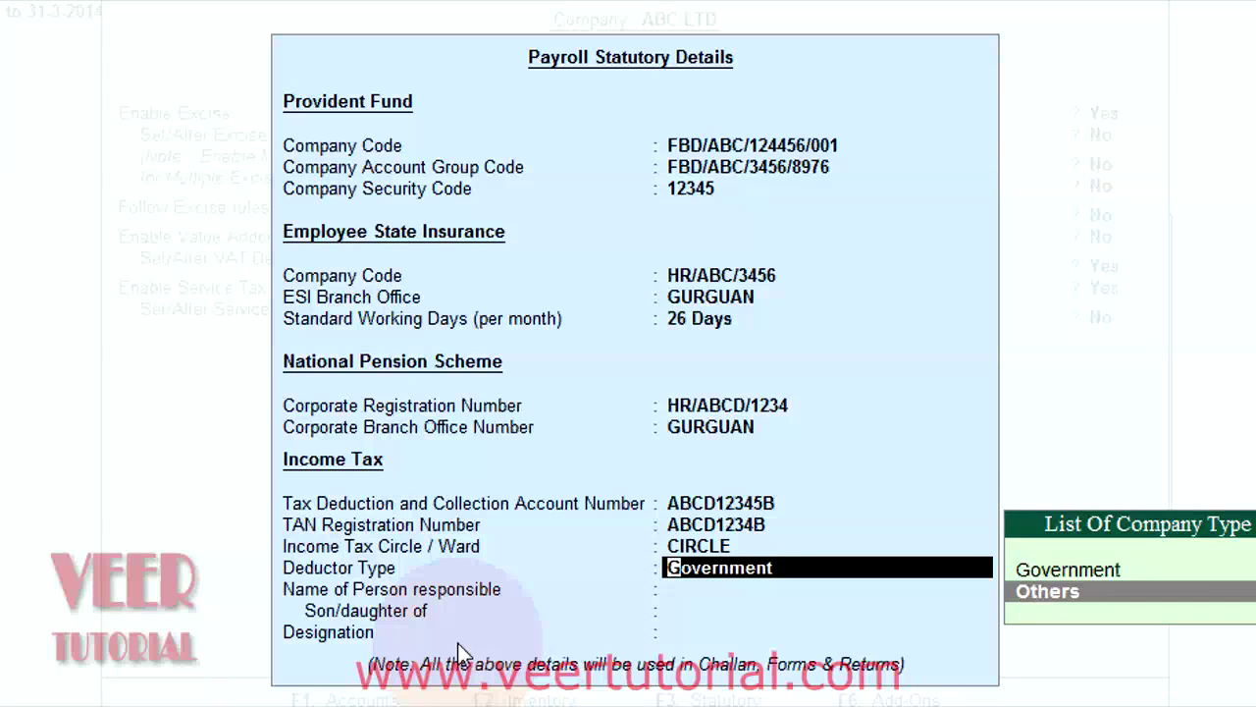
key(Return)
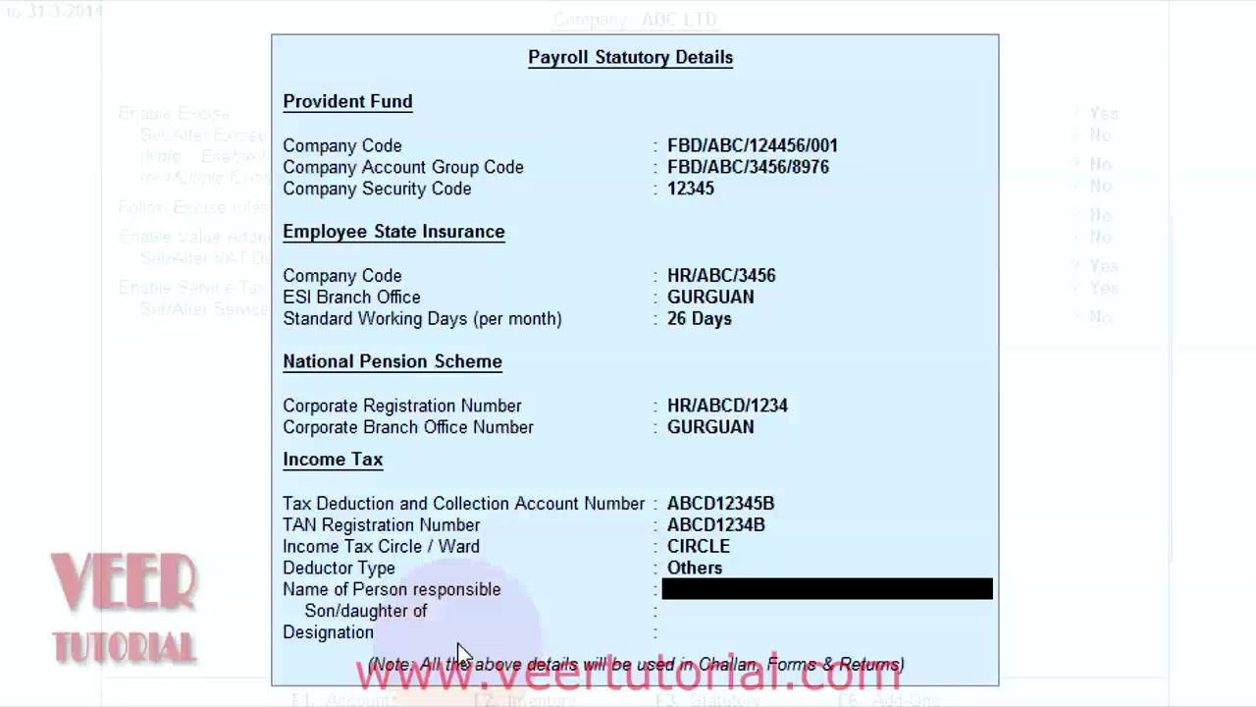
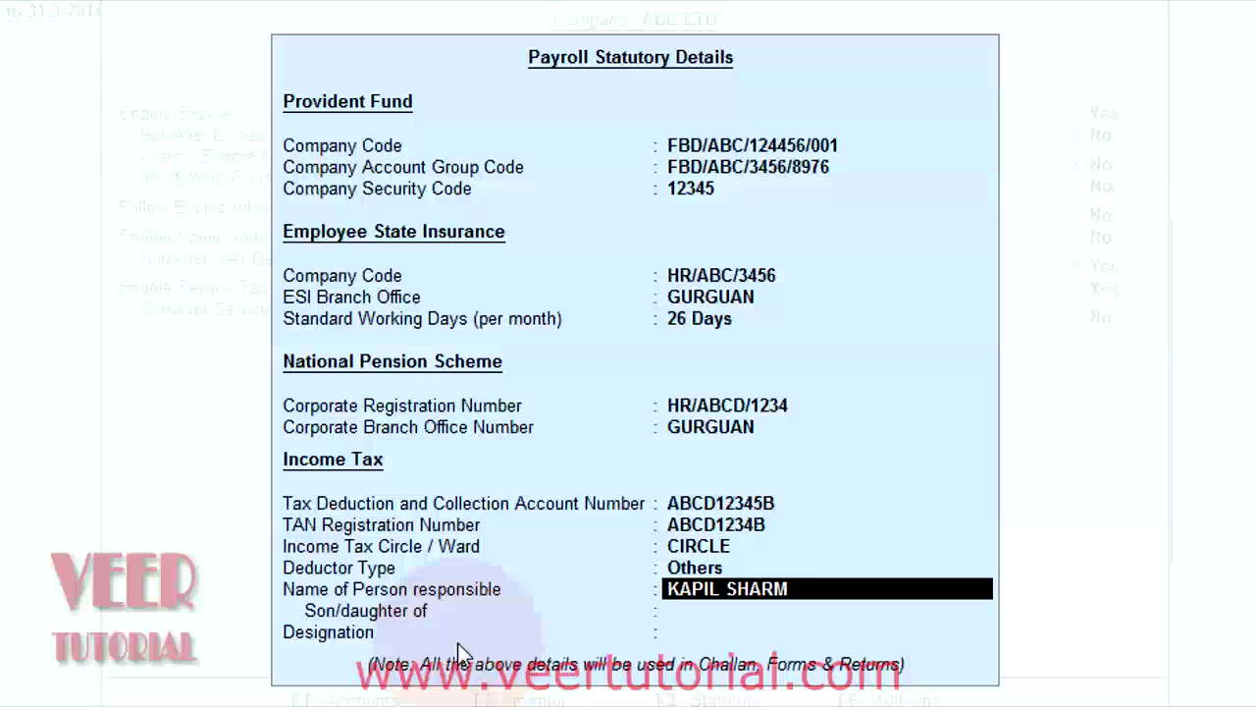
Step: Enter the responsible person's name, son/daughter of FATHER, and designation FINANCE MANAGER
key(Return)
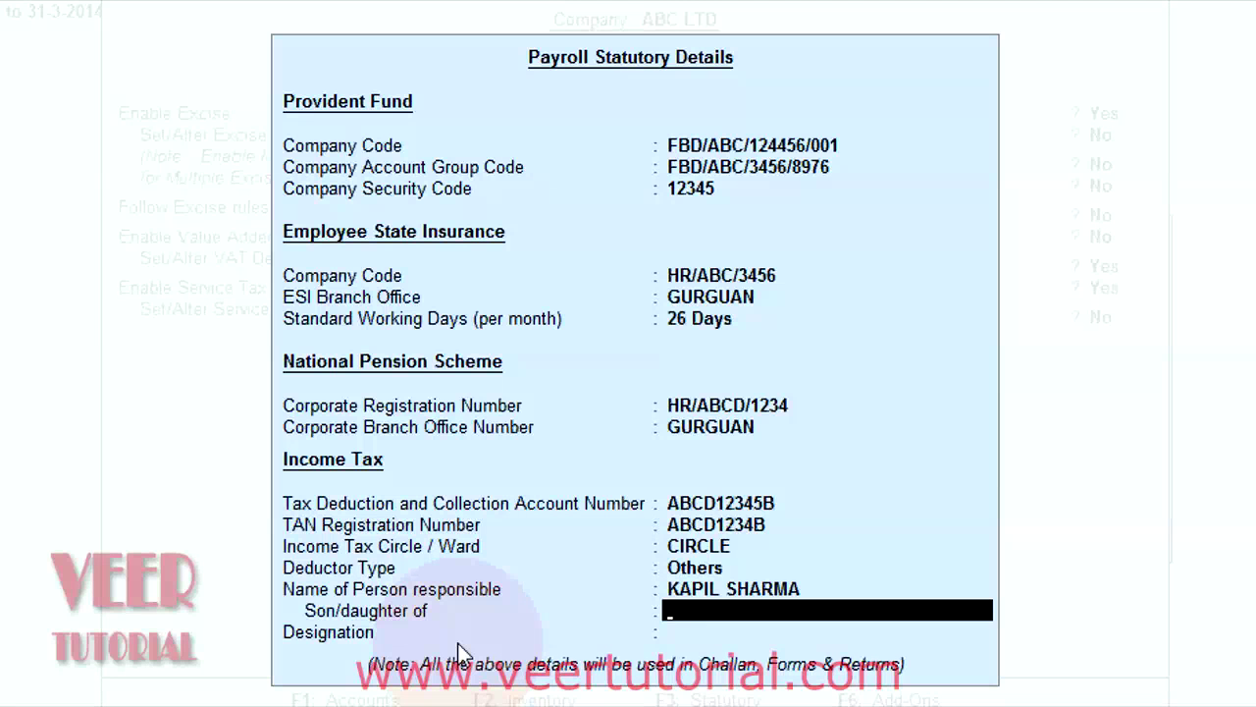
text(FATHER)
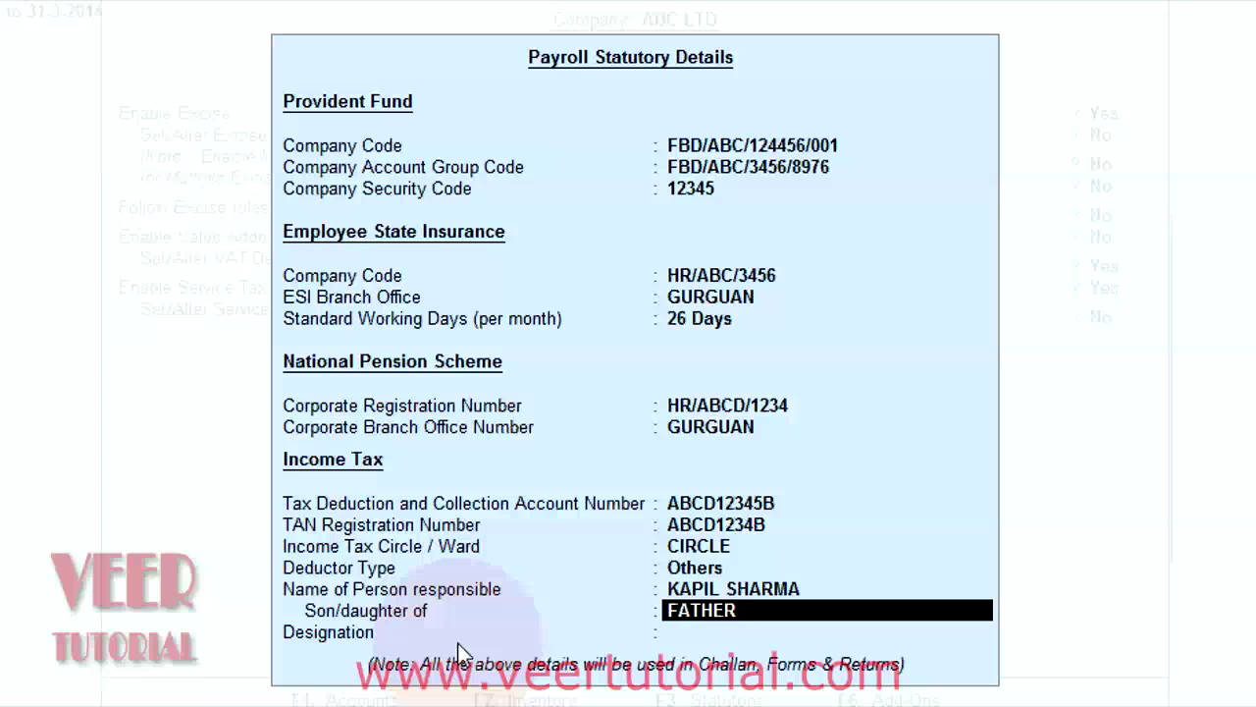
key(Return)
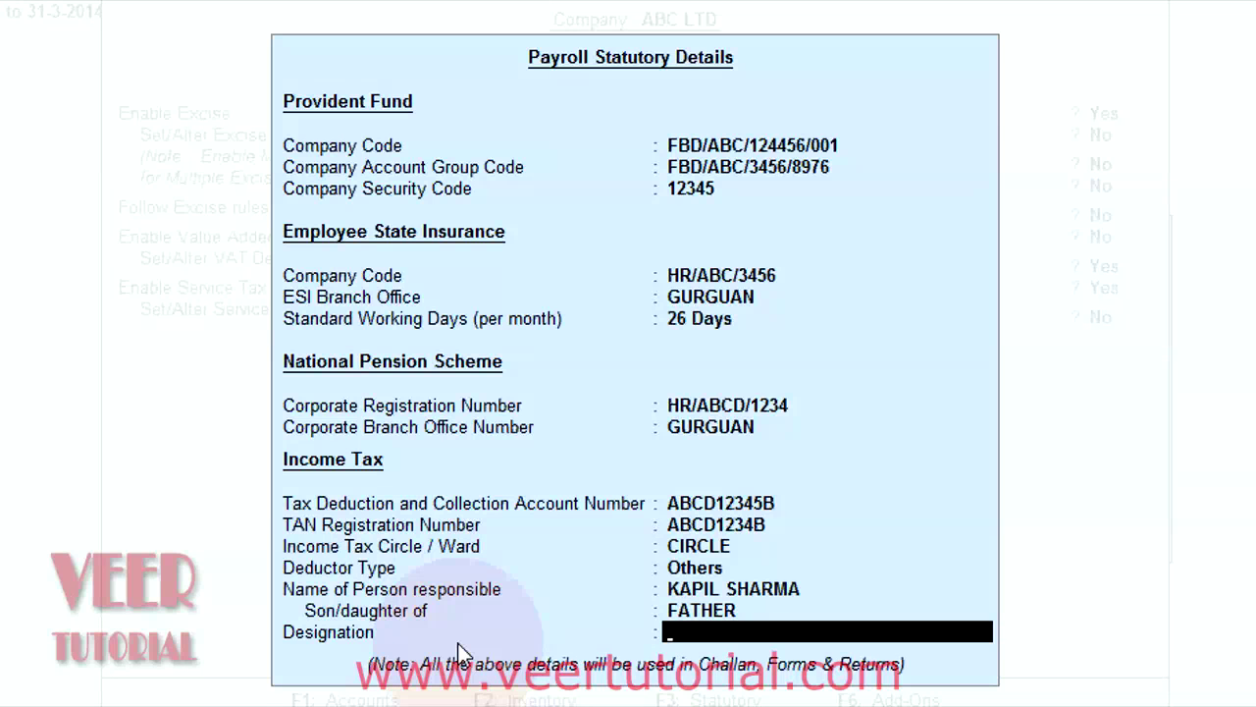
text(FINANCE MANAGER)
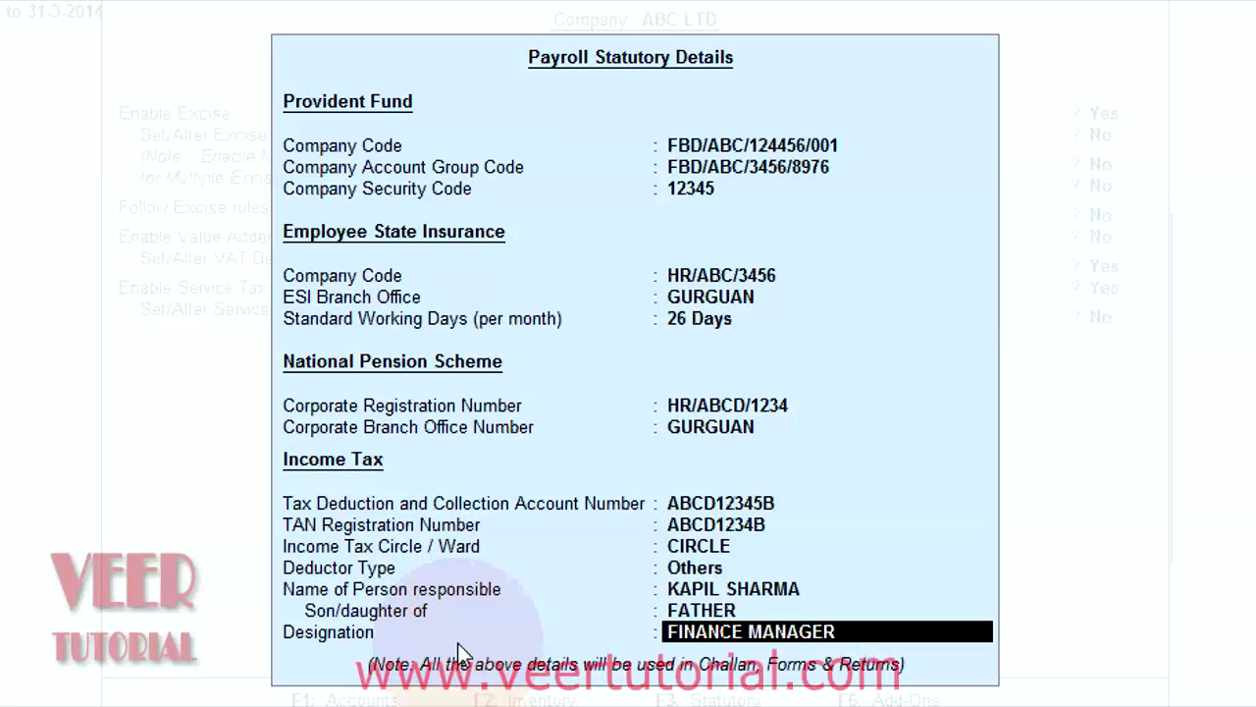
Step: Close Payroll Statutory Details, enter ABC LTD's PAN, and finish the Statutory & Taxation screen
key(Return)
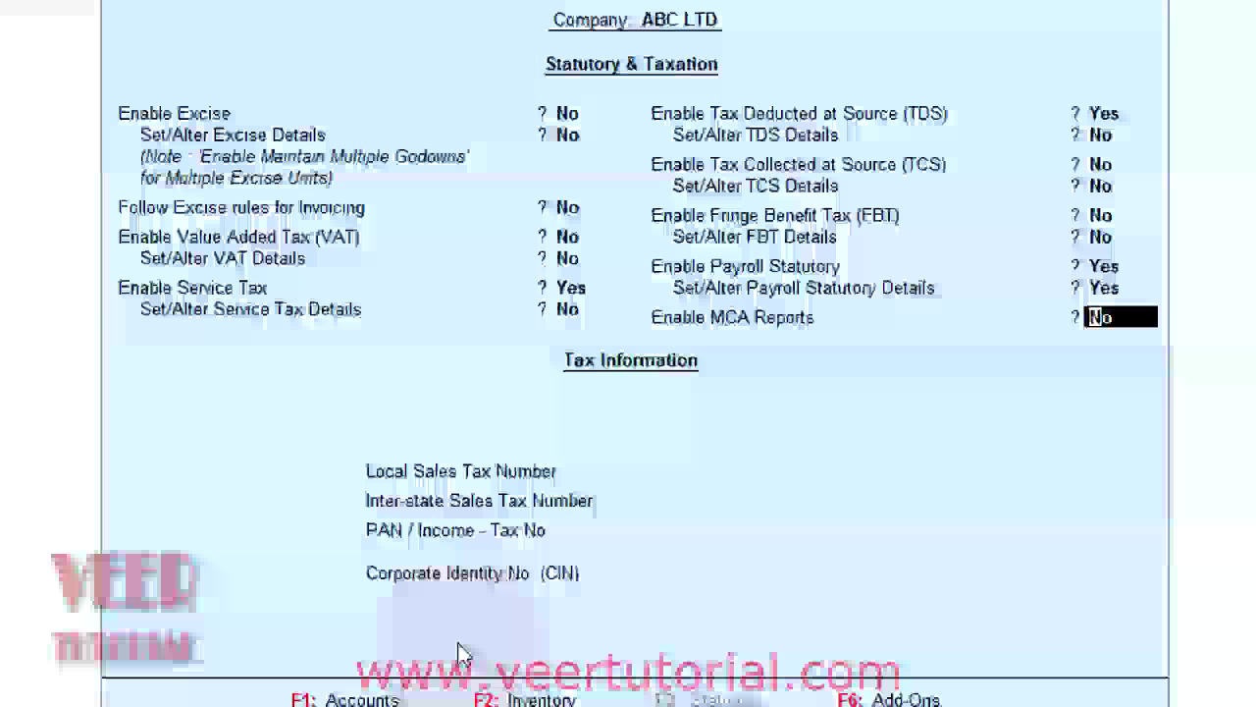
key(Return)
key(Return)
key(Return)
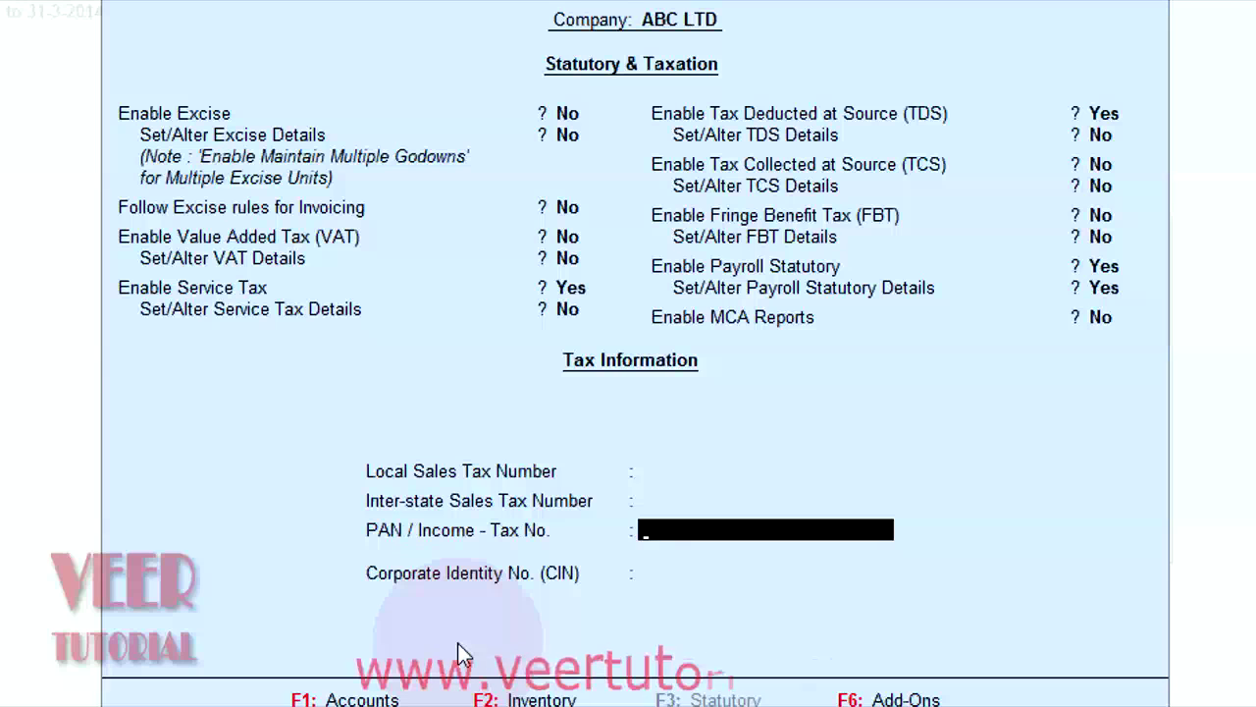
text(RTCC0987N)
key(Return)
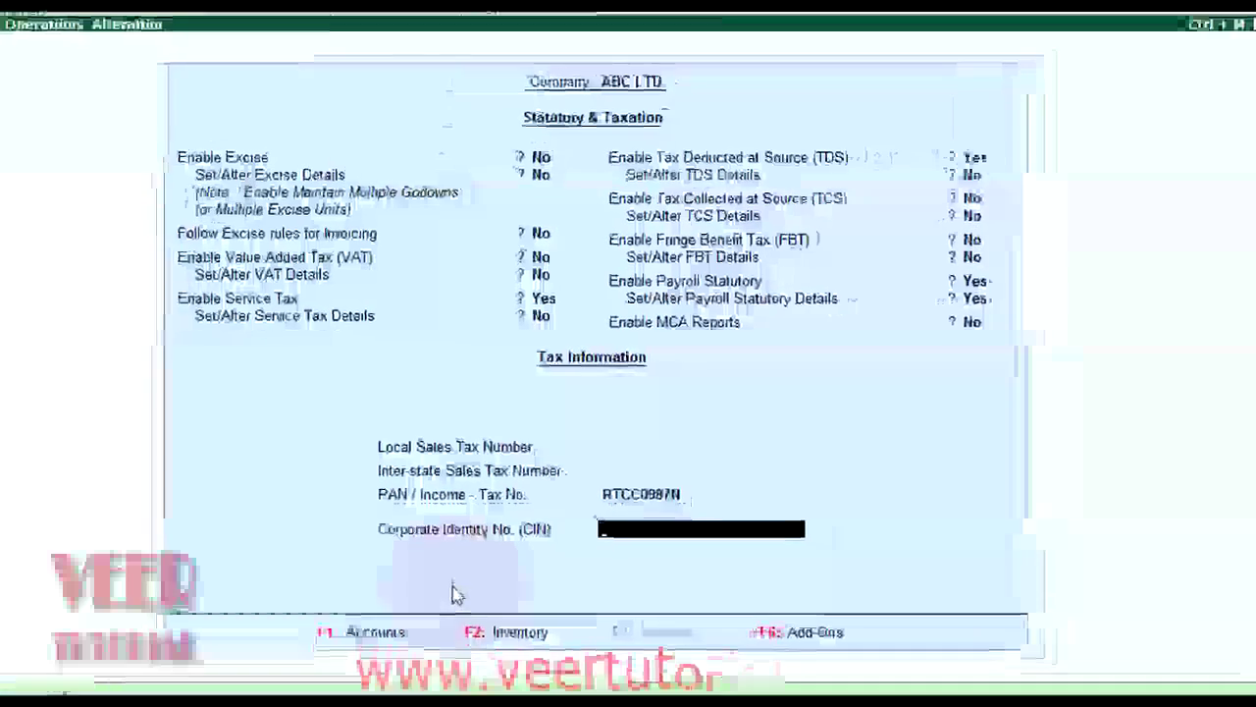
key(Return)
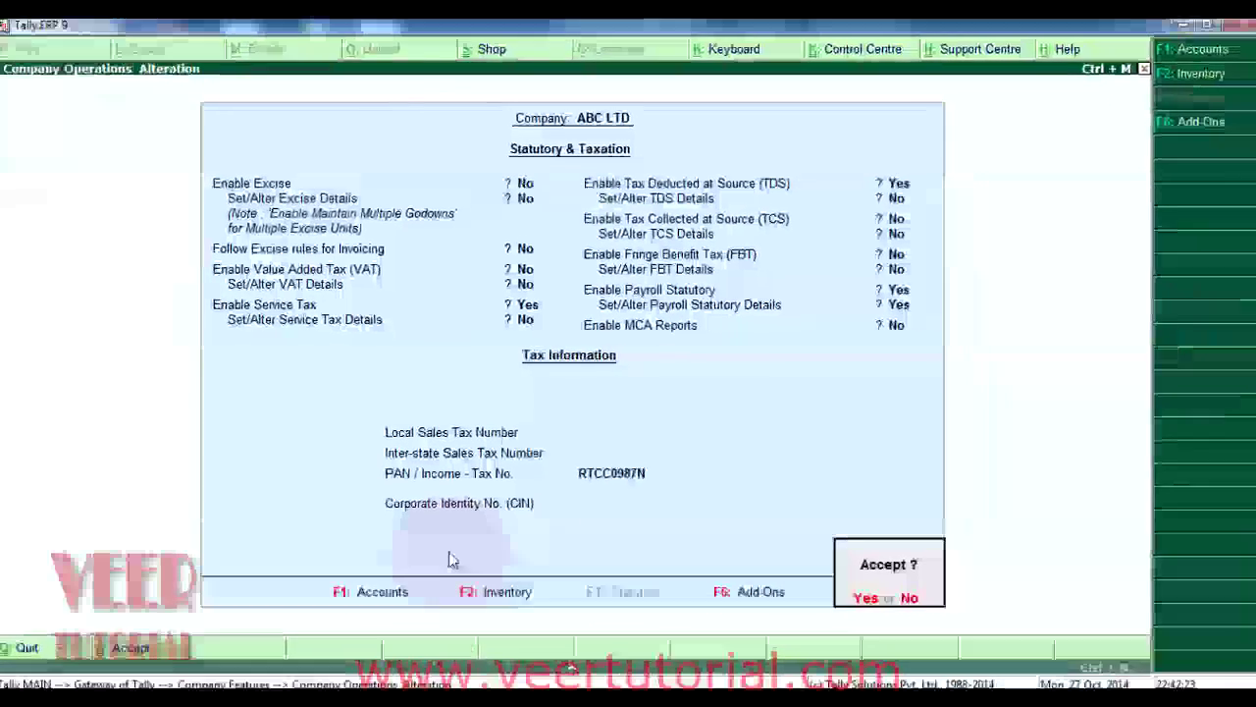
key(Return)
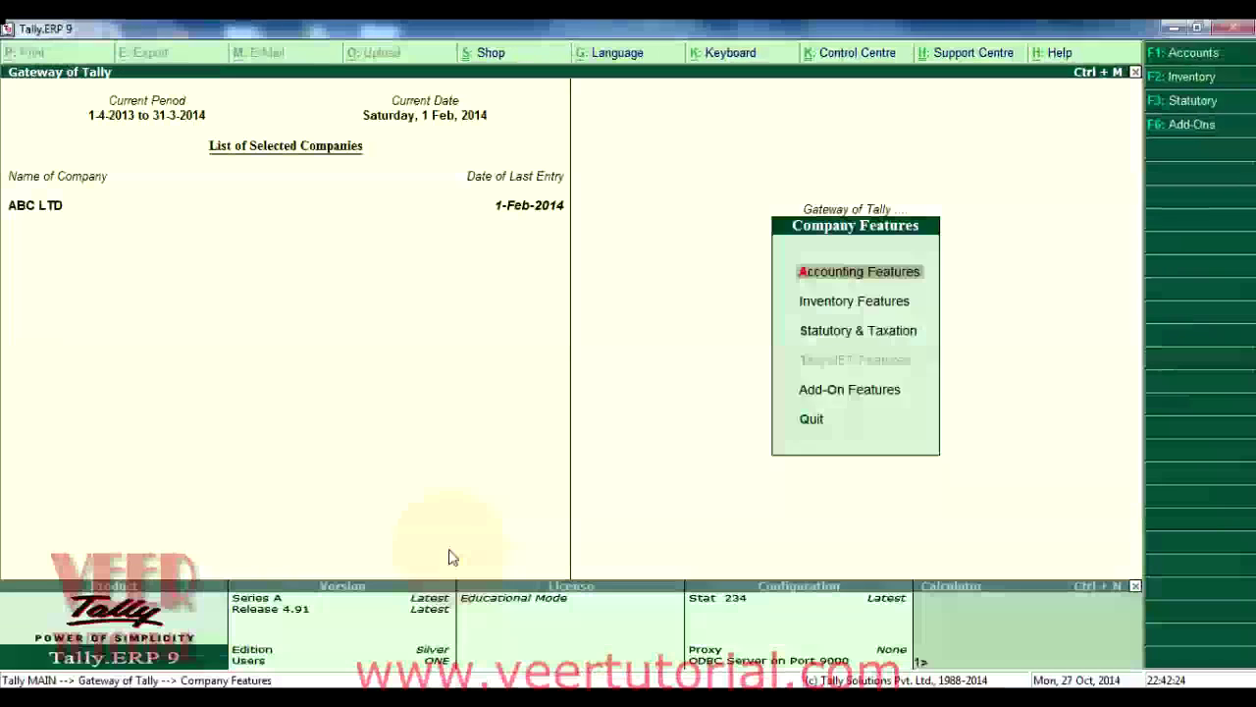
Step: Save the statutory settings, open Payroll Info from Gateway of Tally, and browse its options
key(Escape)
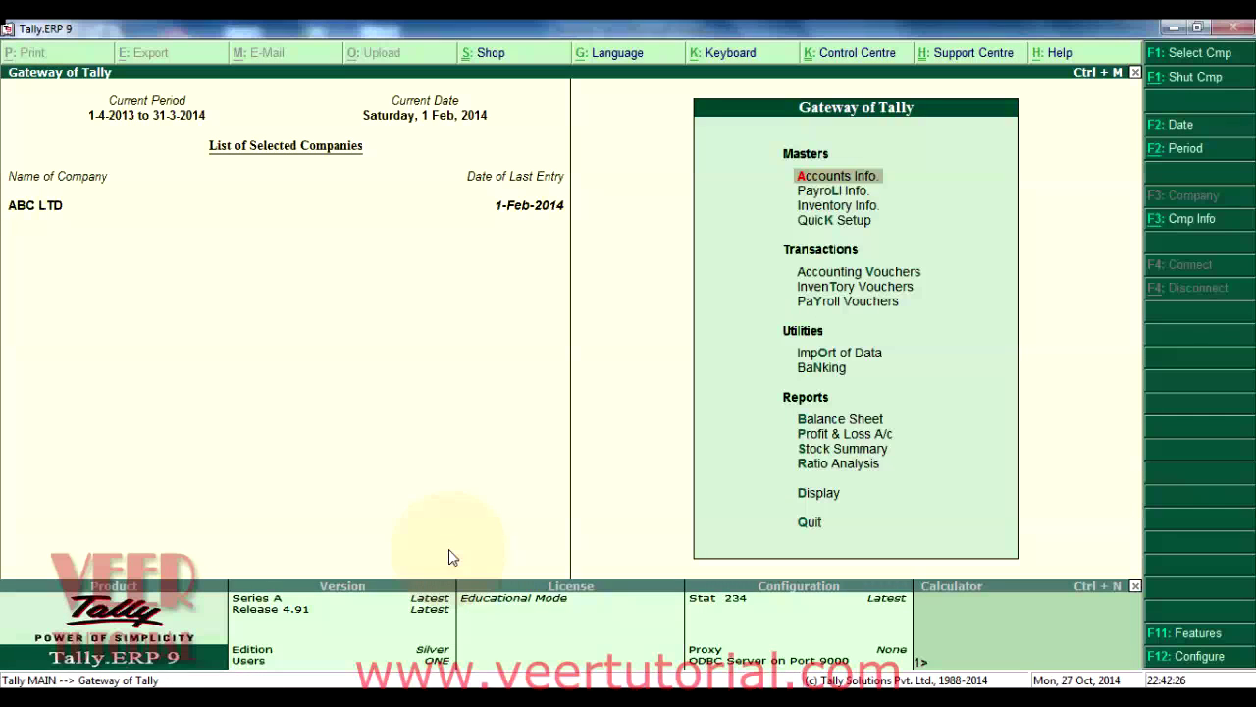
key(Down)
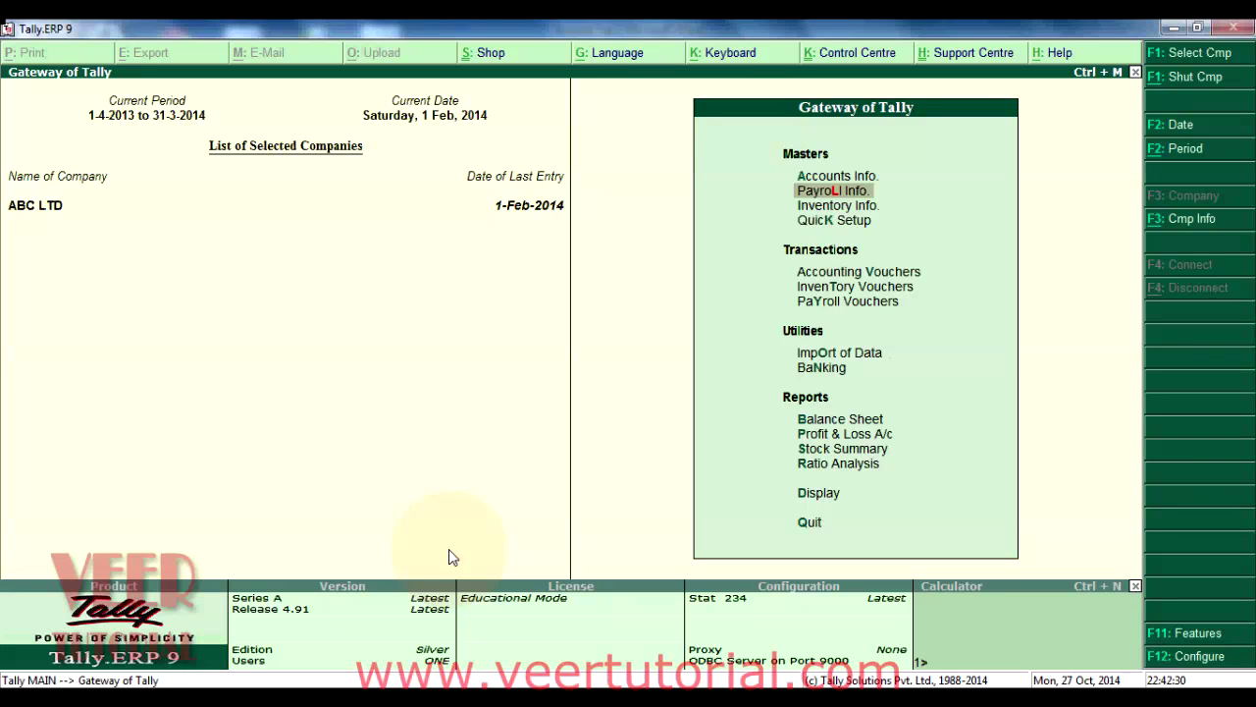
key(Return)
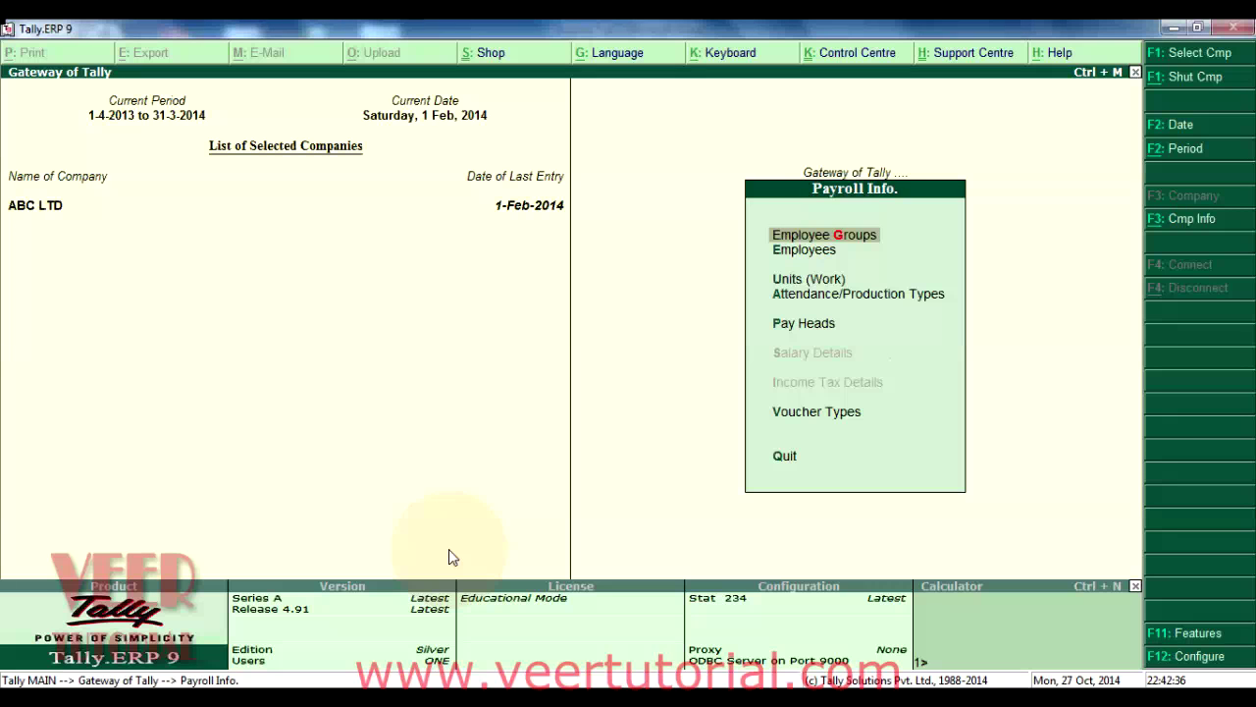
key(Down)
key(Up)
key(Down)
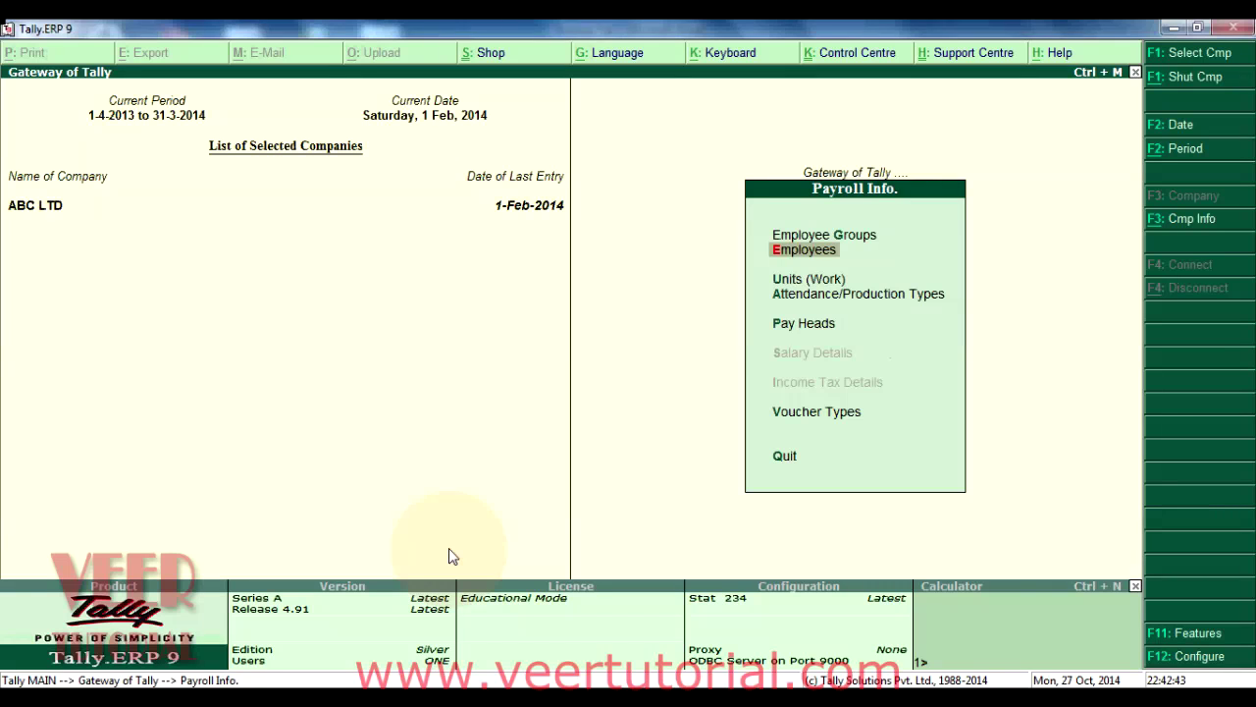
key(Down)
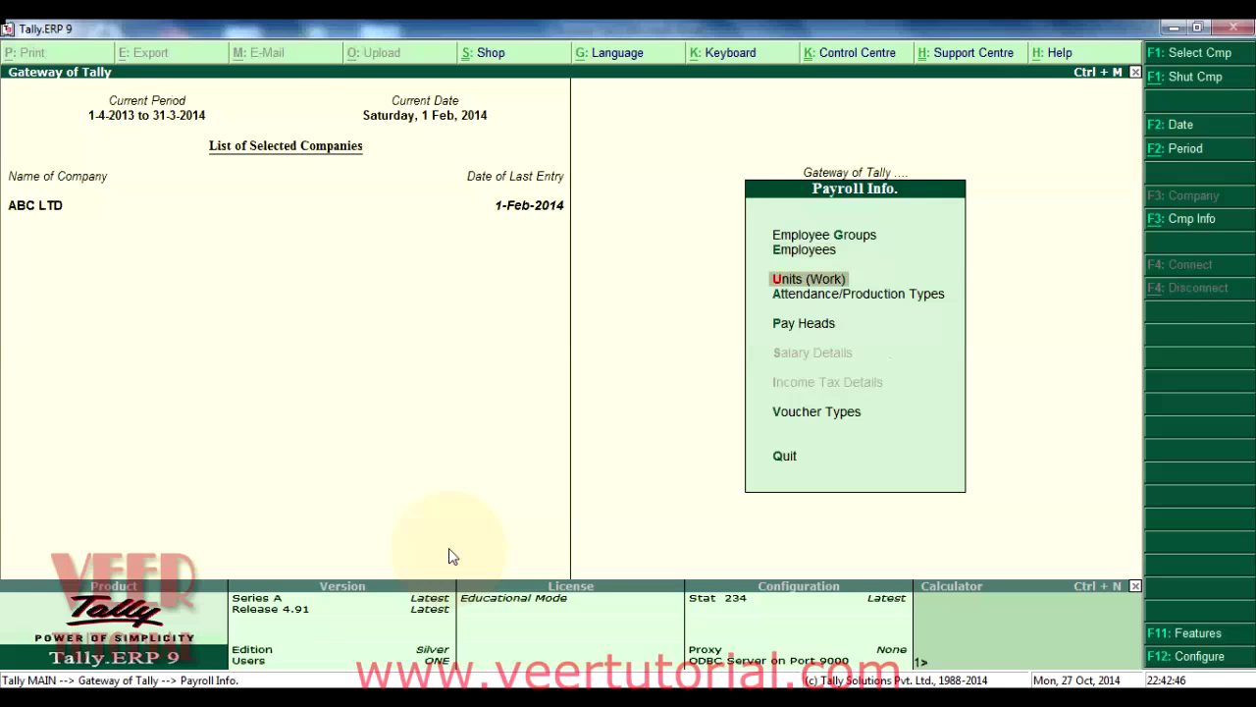
key(Down)
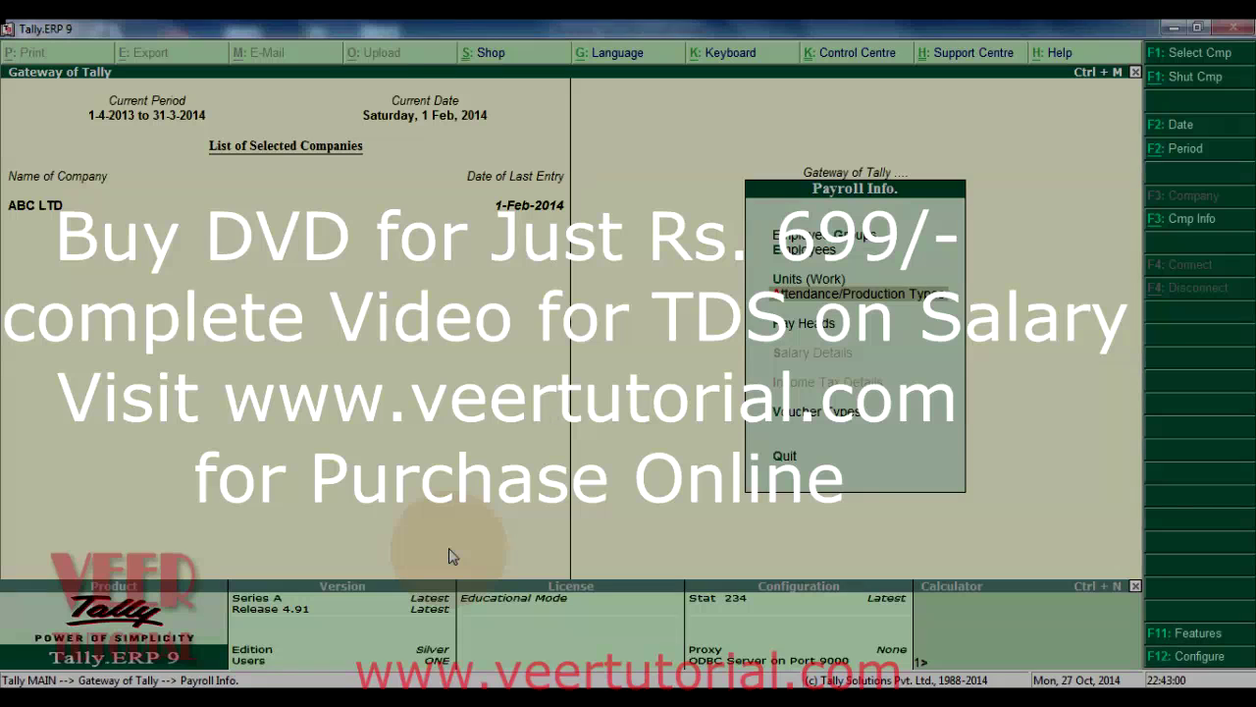
Step: Open a new Pay Head Creation form via Pay Heads > Create
key(Down)
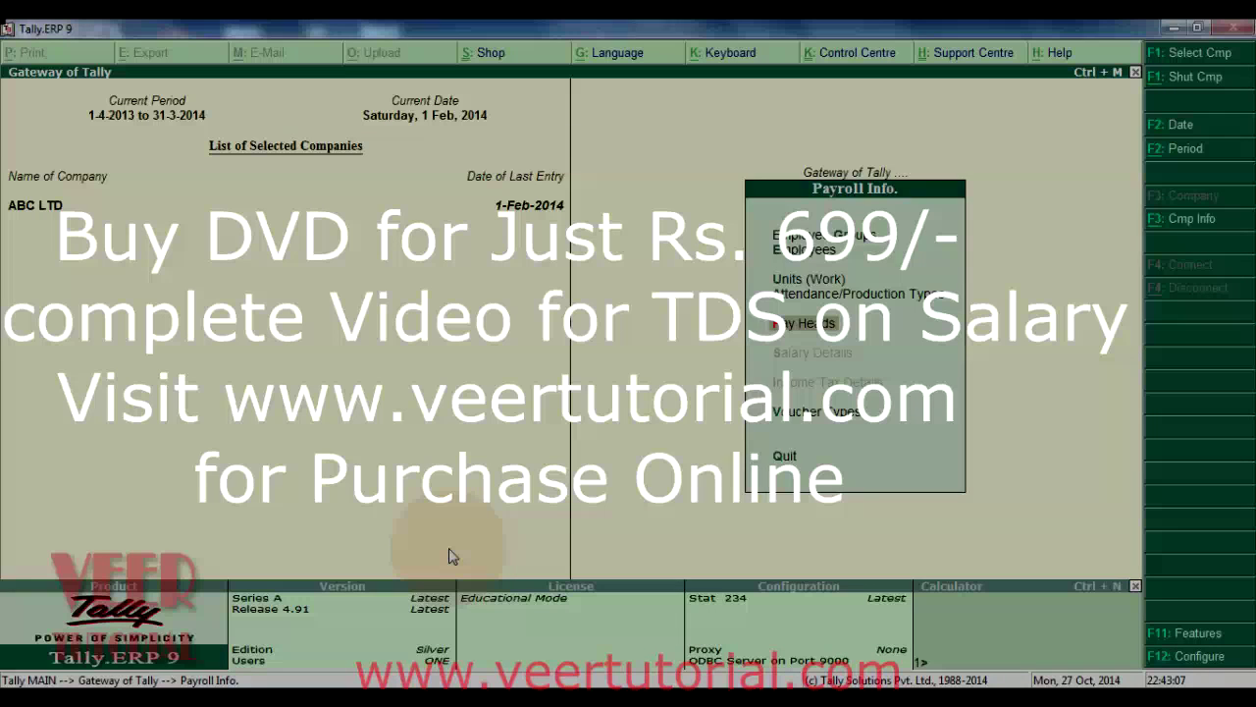
key(Return)
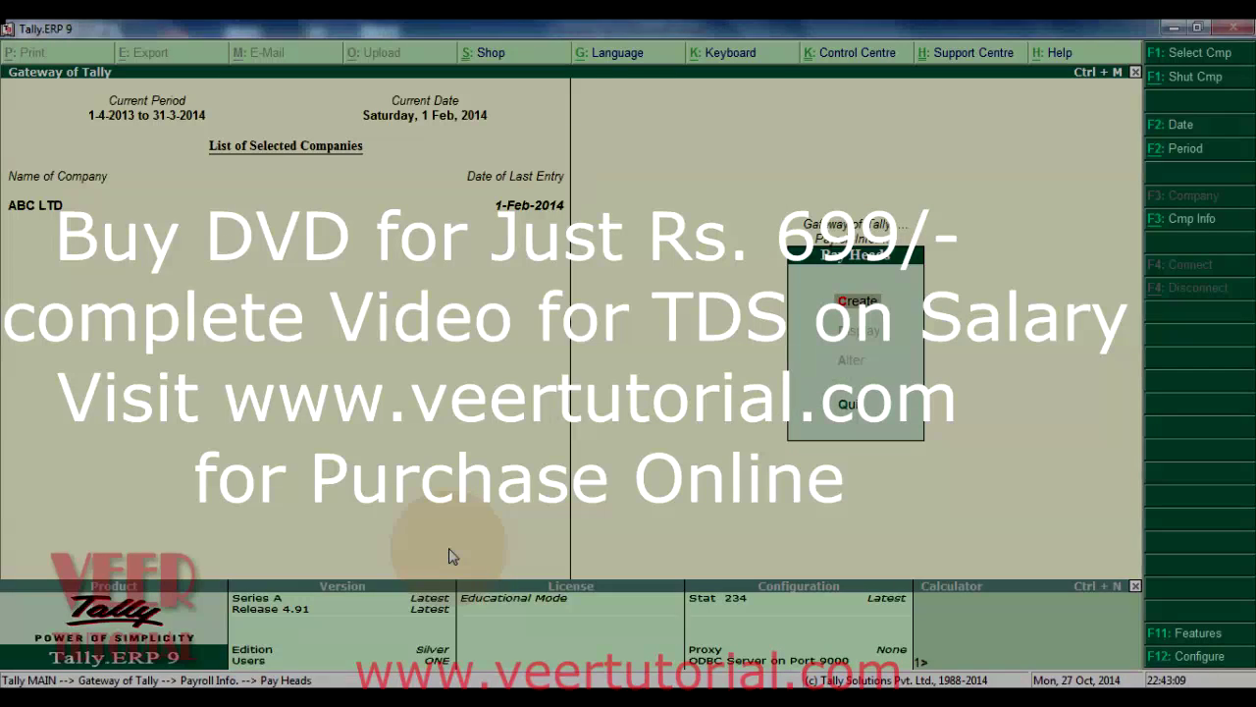
key(Return)
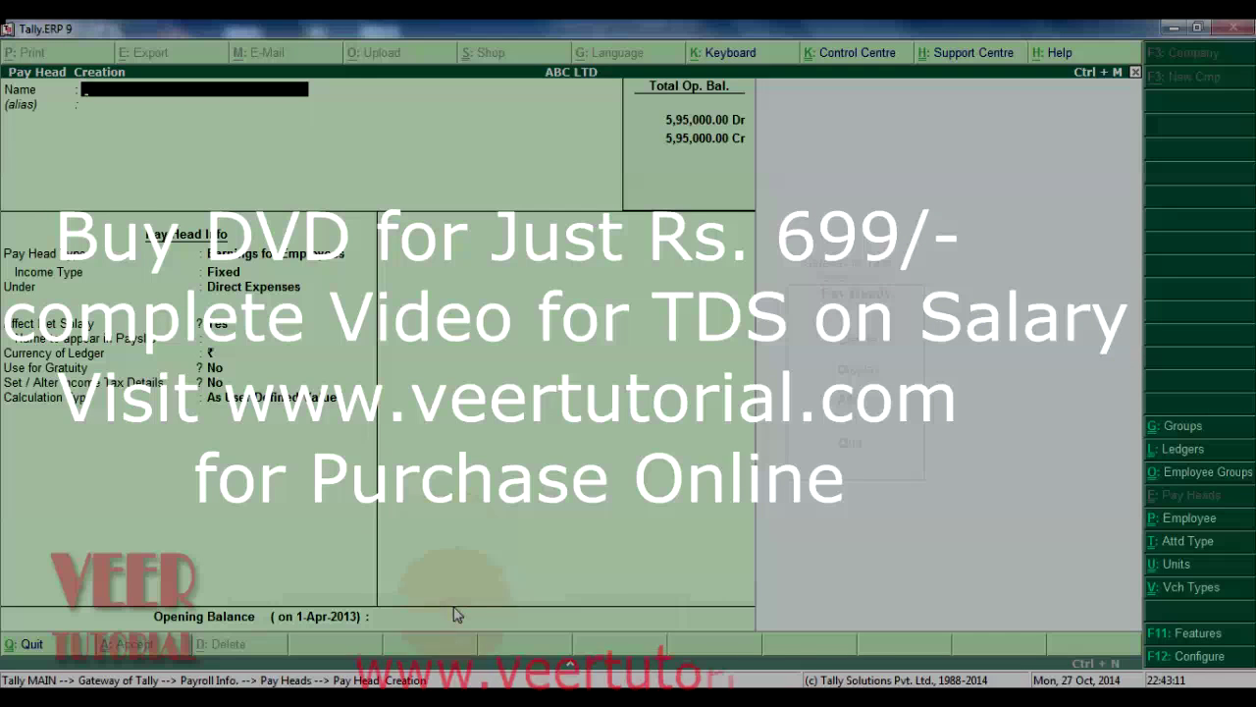